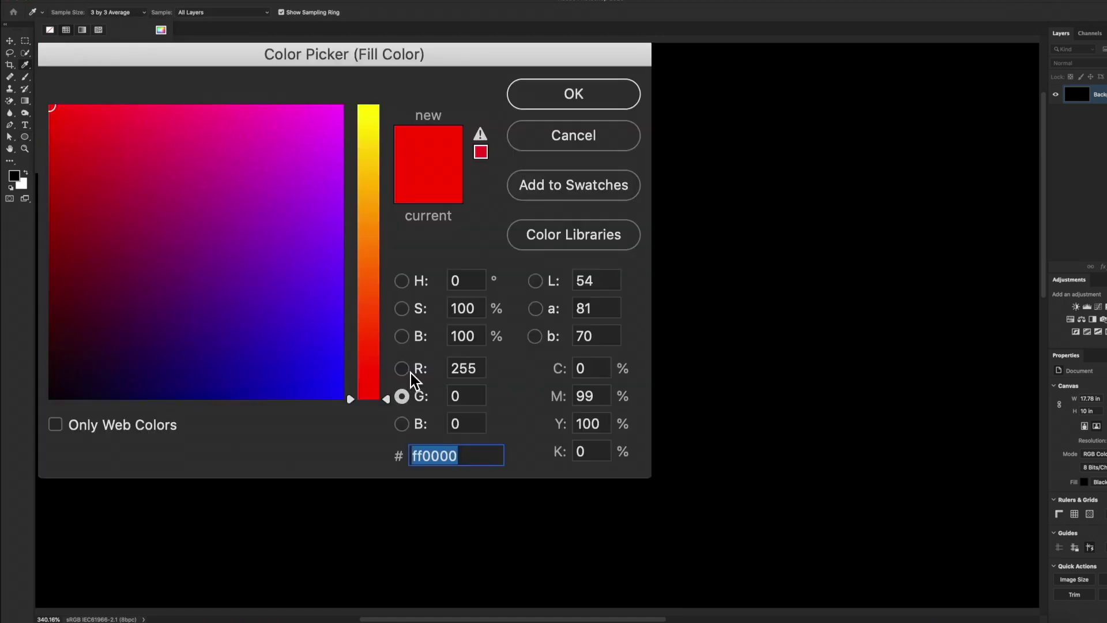
Step: Set the ellipse fill to pure red, RGB 255, 0, 0, and confirm the colour
{"action": "left_click", "coordinate": [236, 205]}
{"action": "double_click", "coordinate": [480, 369]}
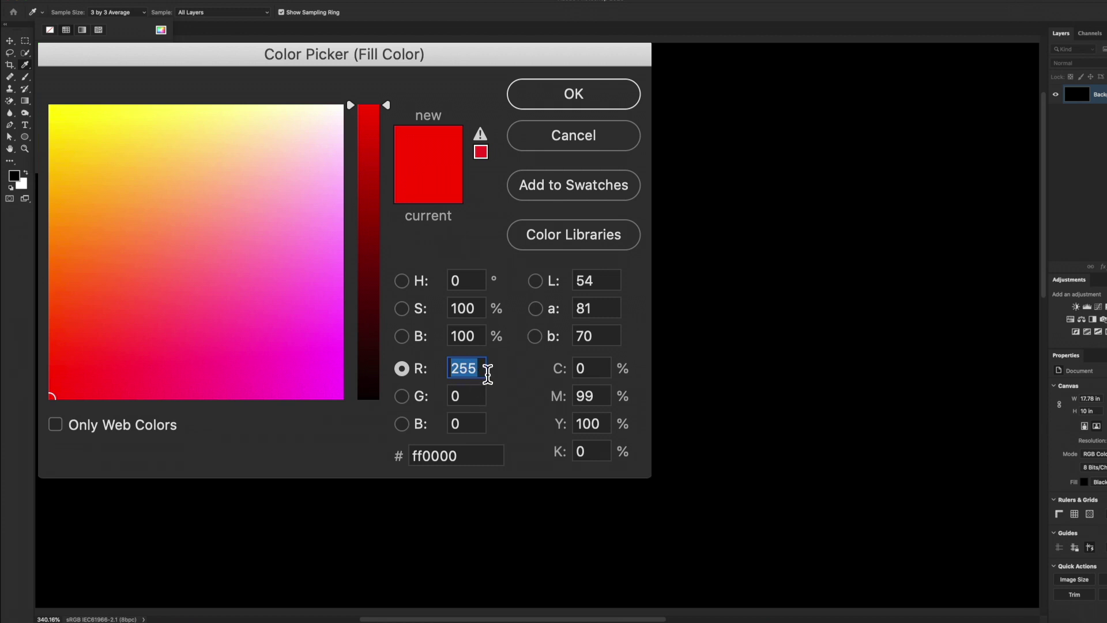
{"action": "left_click", "coordinate": [565, 95]}
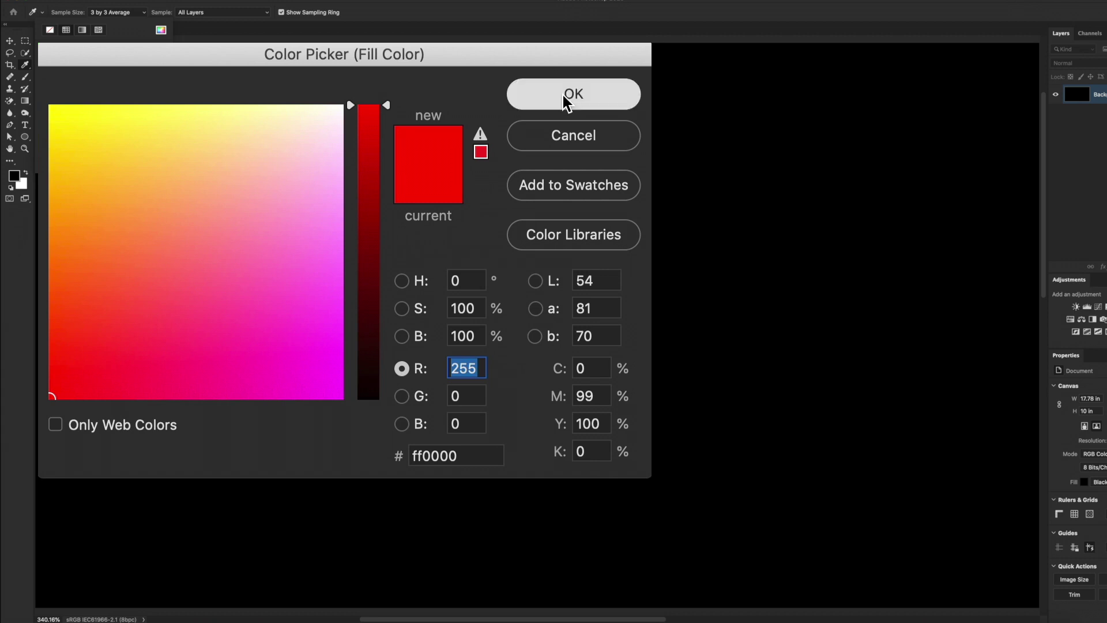
{"action": "left_click", "coordinate": [242, 33]}
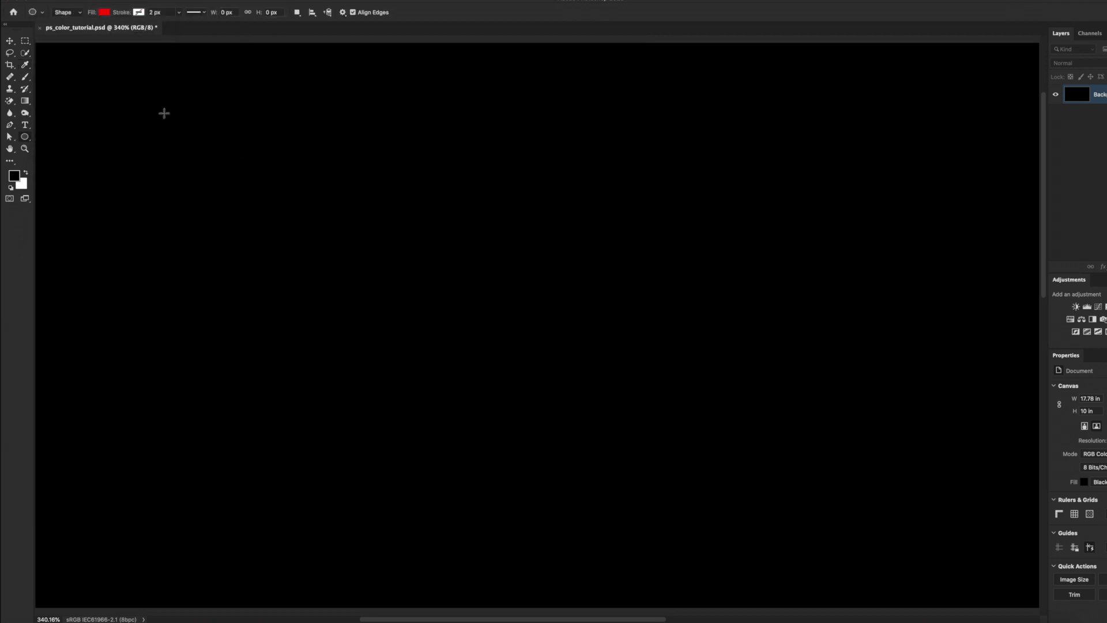
Step: Draw three red circles on the black canvas, the first about 318 px wide, arranged as two side by side and one centred below
{"action": "left_click_drag", "start_coordinate": [153, 97], "coordinate": [452, 346]}
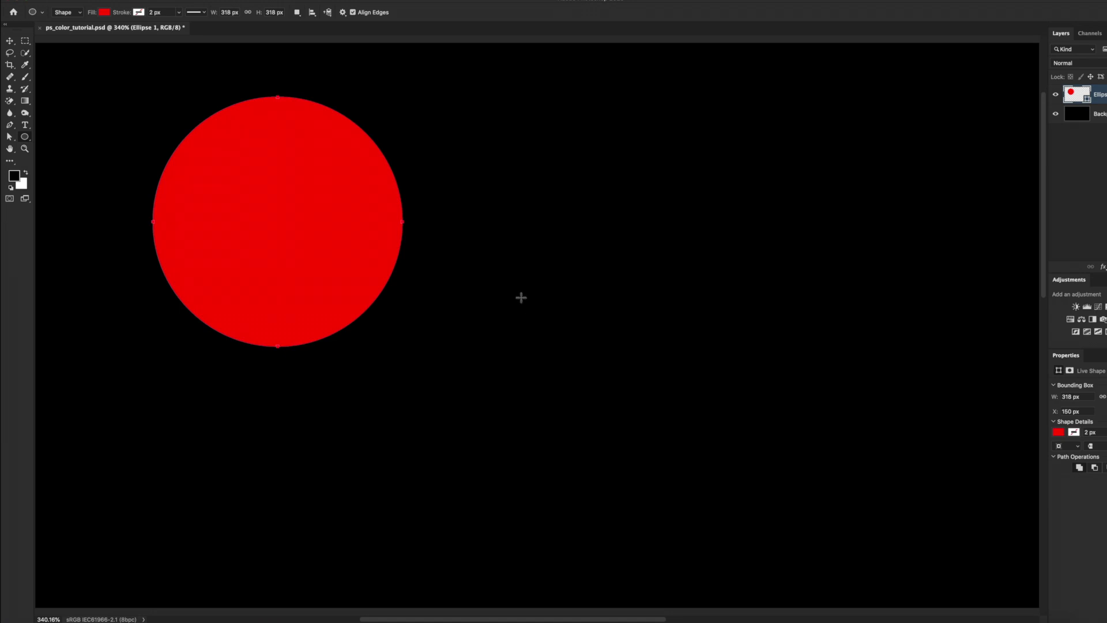
{"action": "left_click_drag", "start_coordinate": [443, 98], "coordinate": [694, 390]}
{"action": "left_click_drag", "start_coordinate": [388, 315], "coordinate": [634, 560]}
{"action": "left_click", "coordinate": [10, 41]}
{"action": "left_click_drag", "start_coordinate": [444, 392], "coordinate": [349, 401]}
{"action": "left_click", "coordinate": [1076, 177]}
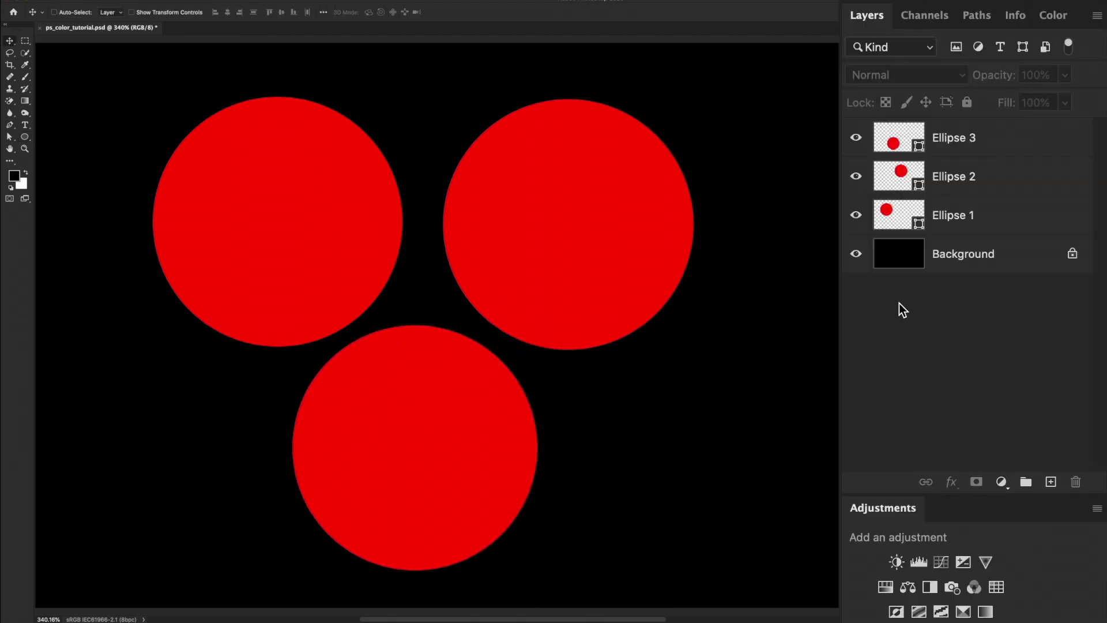
Step: Change the fill of Ellipse 2 to pure green with RGB 0, 255, 0
{"action": "left_click", "coordinate": [900, 184]}
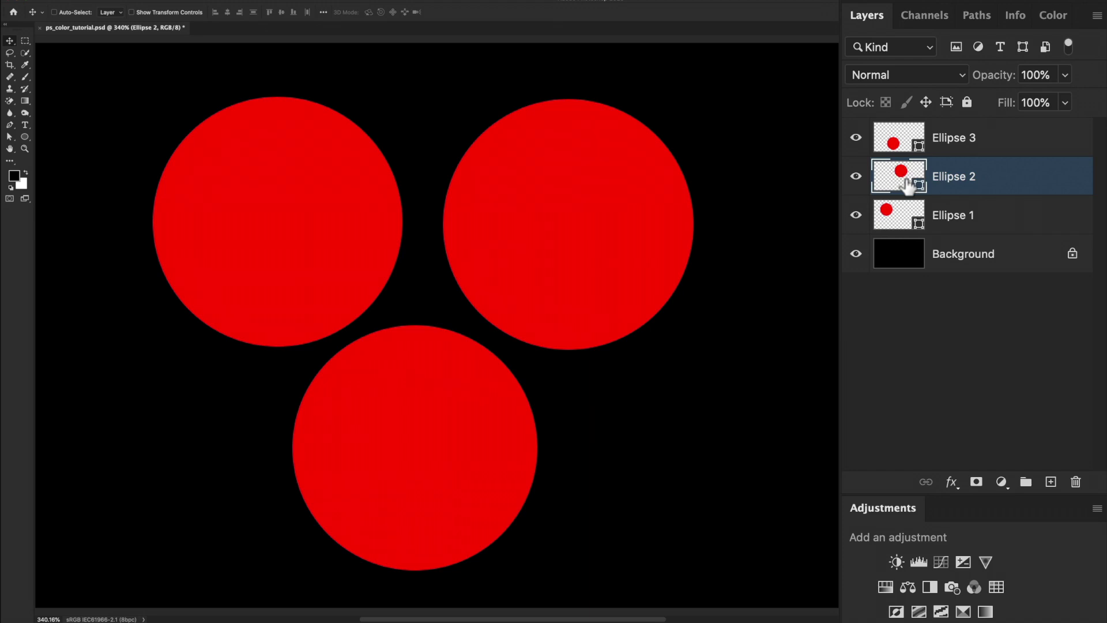
{"action": "double_click", "coordinate": [906, 184]}
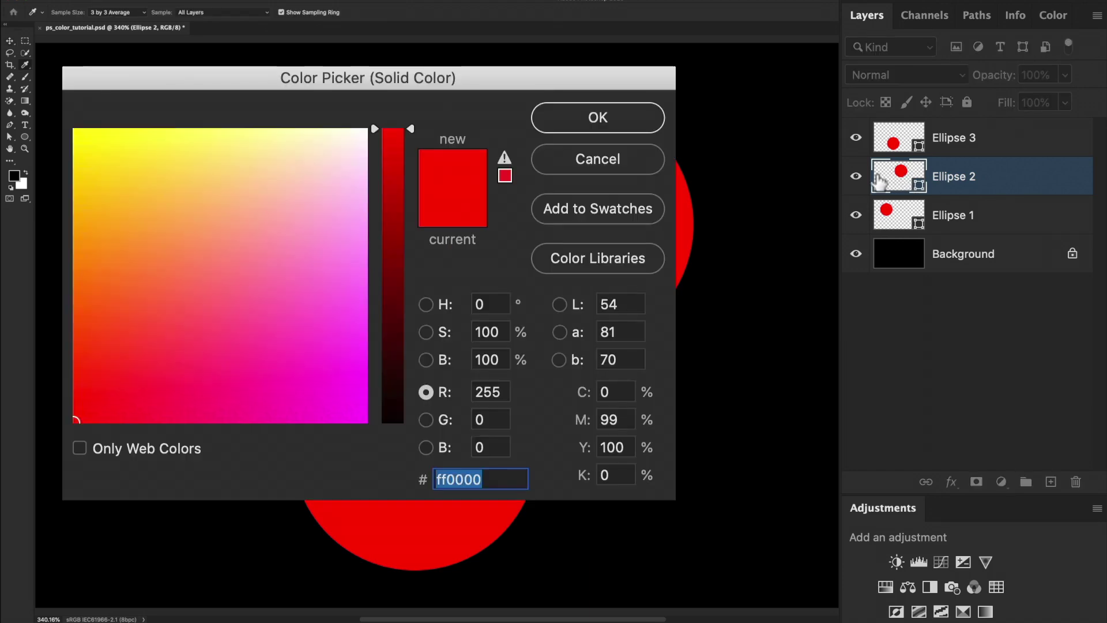
{"action": "double_click", "coordinate": [490, 390]}
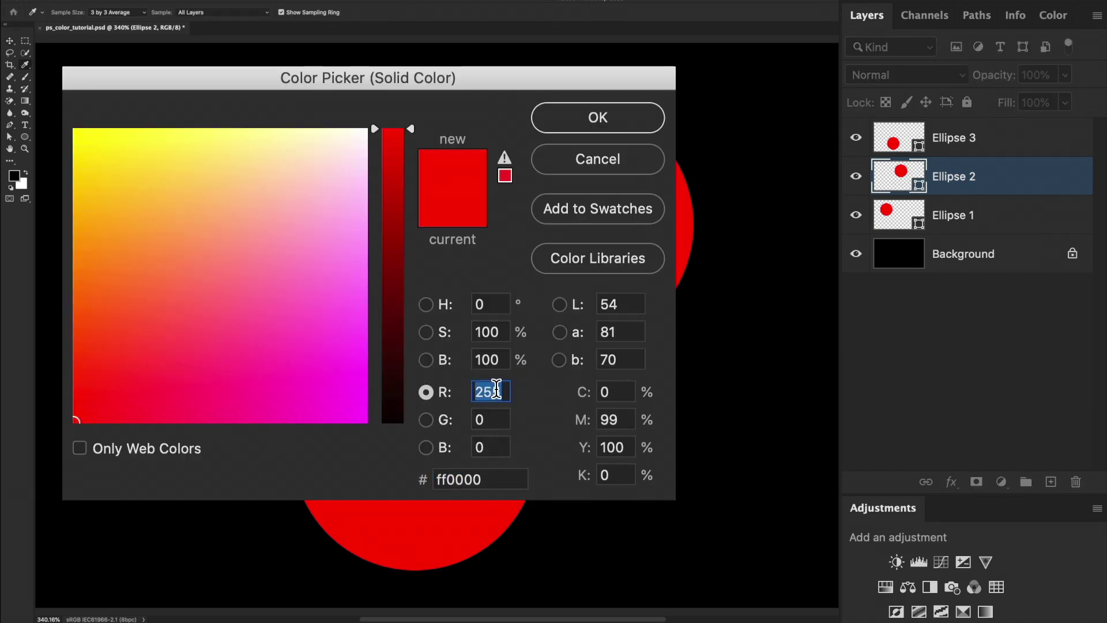
{"action": "type", "text": "0"}
{"action": "double_click", "coordinate": [492, 419]}
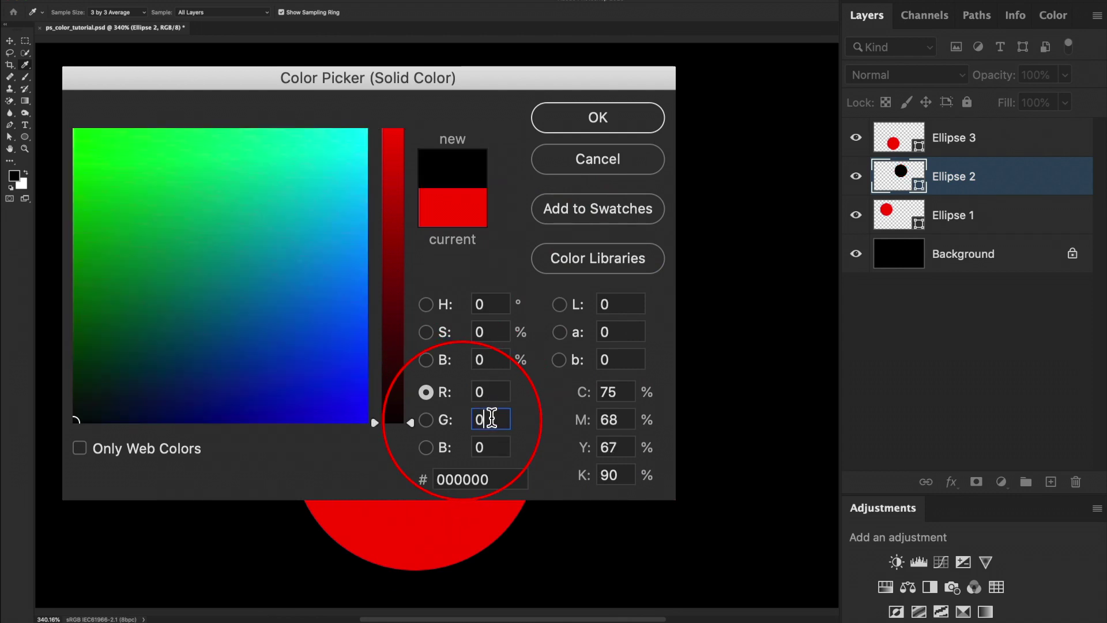
{"action": "type", "text": "255"}
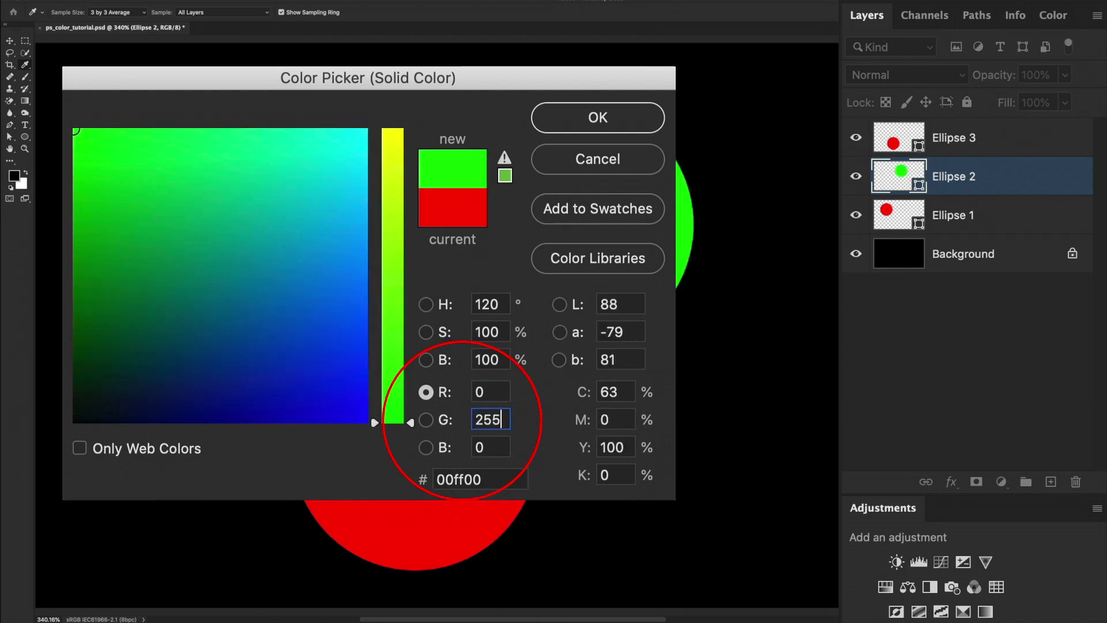
{"action": "key", "text": "Return"}
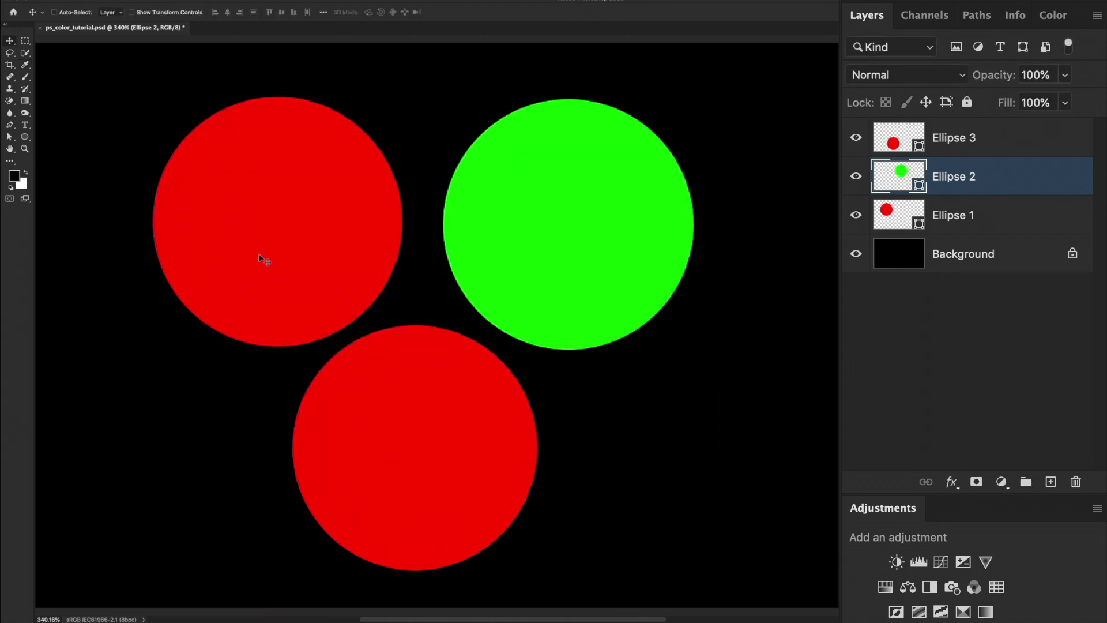
Step: Change the fill of Ellipse 3 to pure blue with RGB 0, 0, 255
{"action": "double_click", "coordinate": [898, 145]}
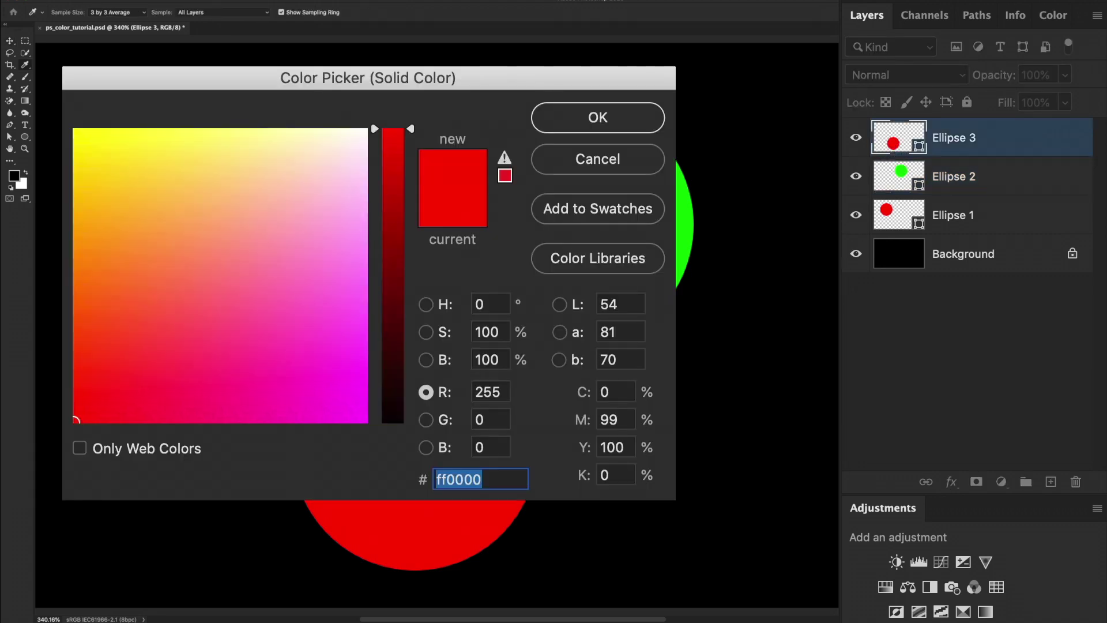
{"action": "double_click", "coordinate": [496, 391]}
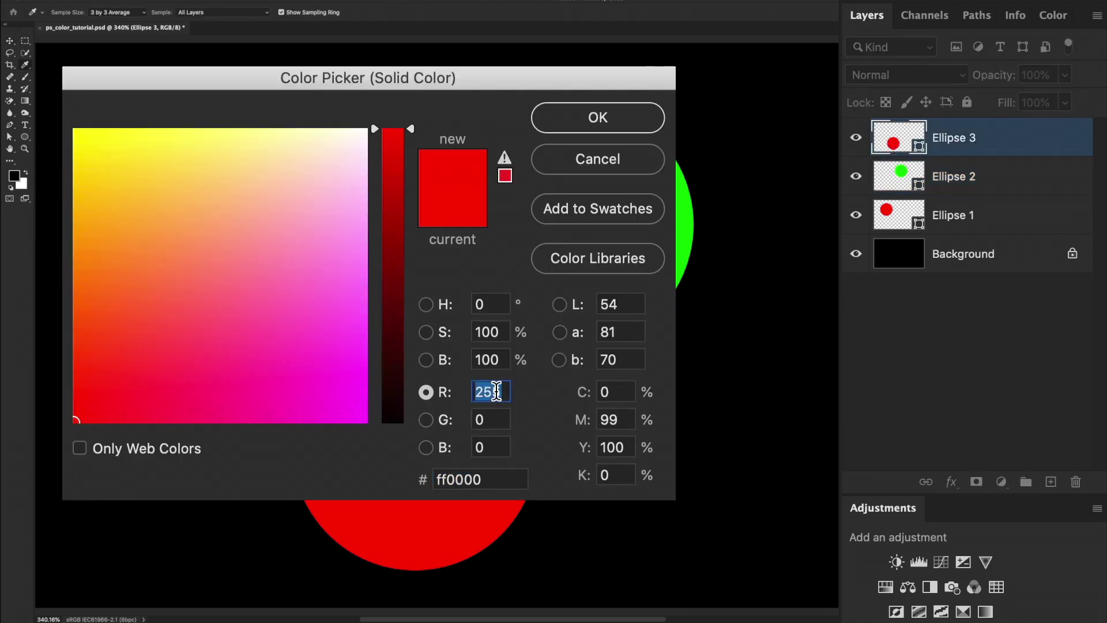
{"action": "type", "text": "0"}
{"action": "double_click", "coordinate": [485, 447]}
{"action": "type", "text": "2"}
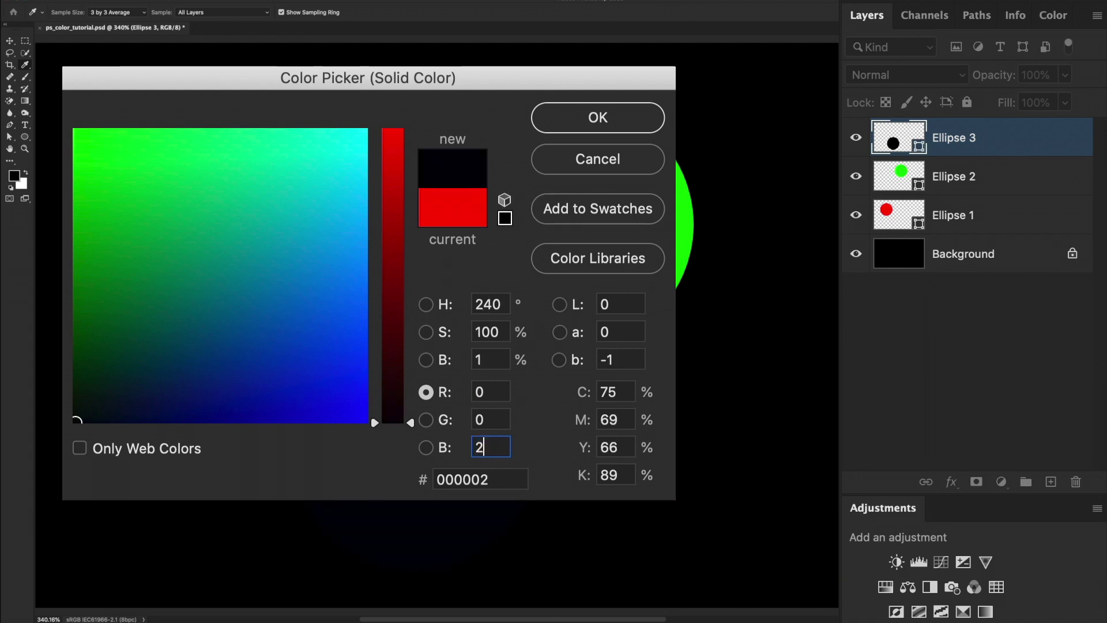
{"action": "type", "text": "55"}
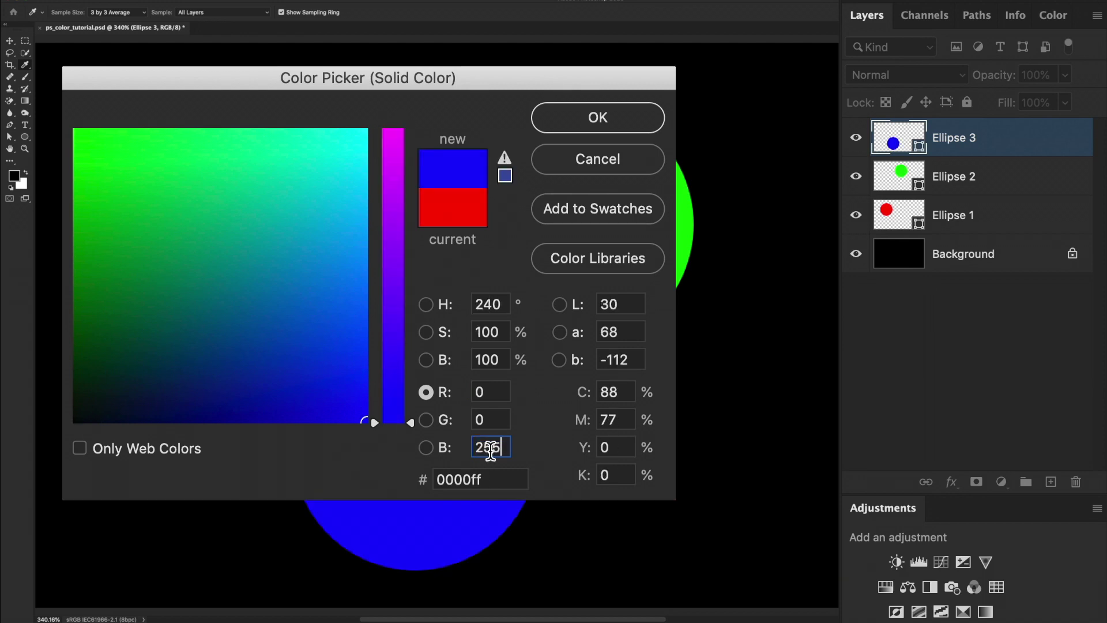
{"action": "key", "text": "Return"}
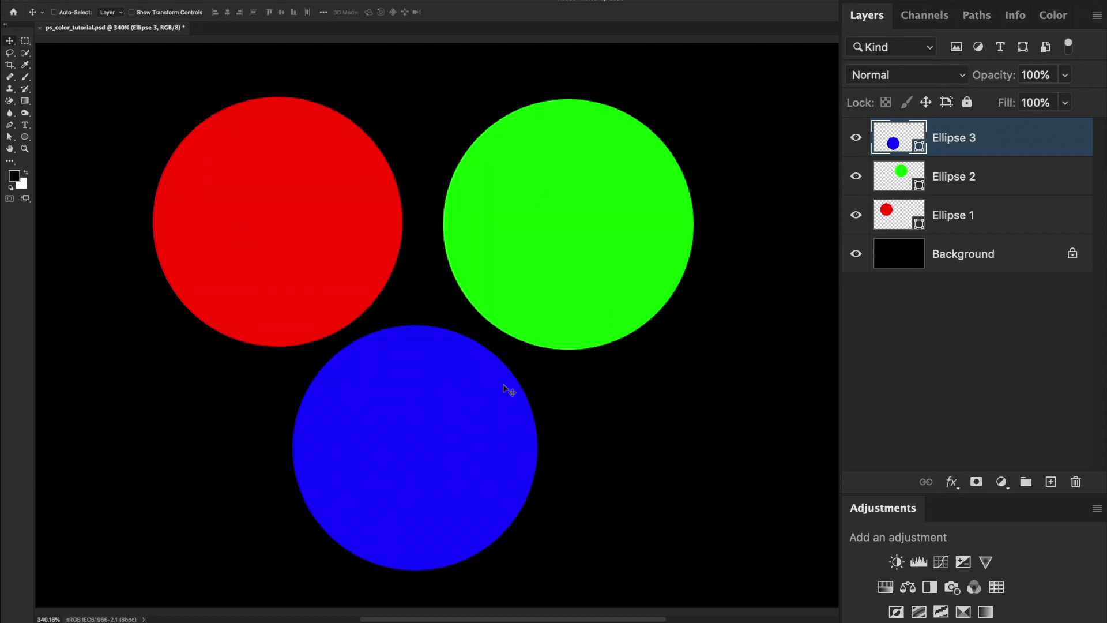
Step: Move the blue circle up and the green circle left so that all three circles overlap
{"action": "left_click_drag", "start_coordinate": [402, 463], "coordinate": [383, 375]}
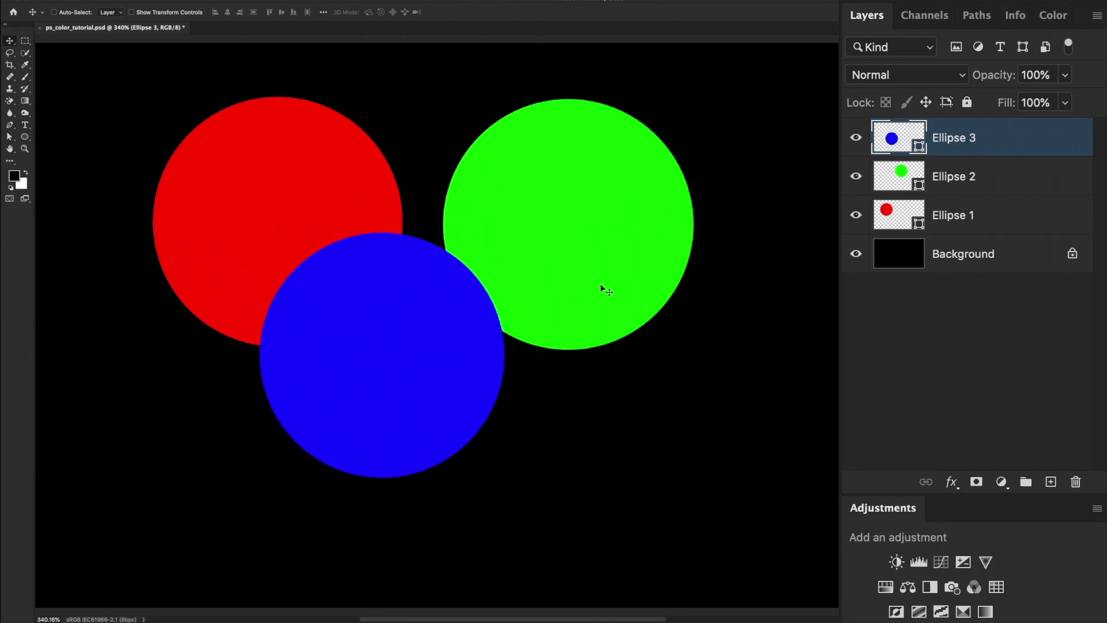
{"action": "left_click", "coordinate": [923, 178]}
{"action": "left_click_drag", "start_coordinate": [662, 188], "coordinate": [557, 187]}
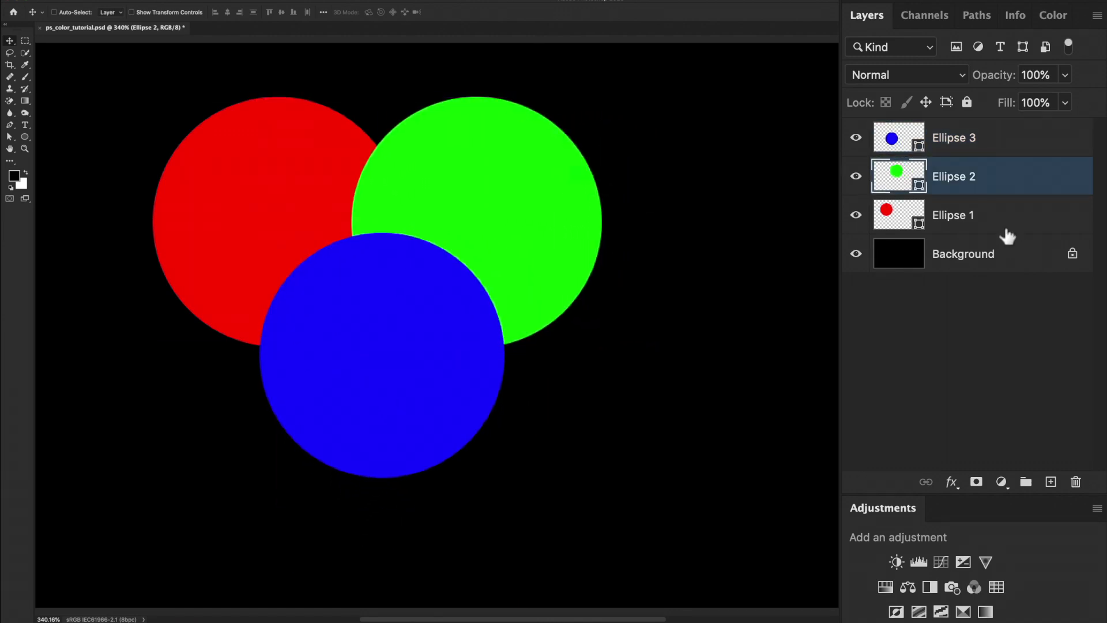
Step: Scale the three circles up together until the red one is about 415 px wide, and reposition the group further right on the canvas
{"action": "left_click", "coordinate": [897, 216]}
{"action": "left_click", "coordinate": [896, 139], "text": "shift"}
{"action": "key", "text": "ctrl+t"}
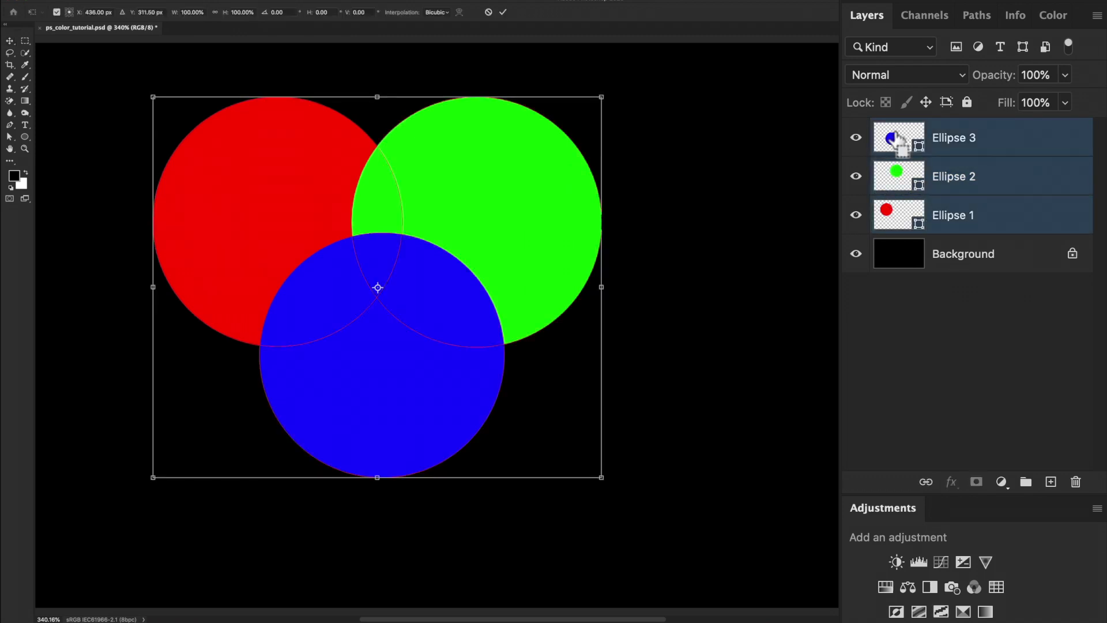
{"action": "left_click_drag", "start_coordinate": [601, 477], "coordinate": [739, 593]}
{"action": "left_click_drag", "start_coordinate": [493, 475], "coordinate": [560, 447]}
{"action": "key", "text": "Return"}
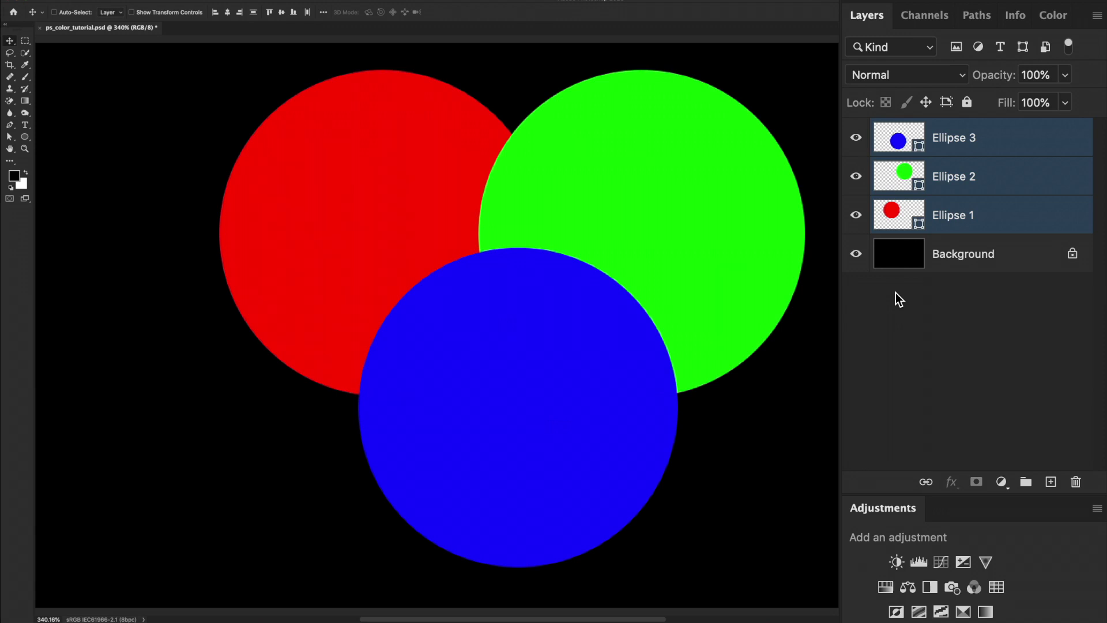
Step: Set the blend mode of all three circle layers to Difference and move the red circle further into the overlap
{"action": "left_click", "coordinate": [904, 77]}
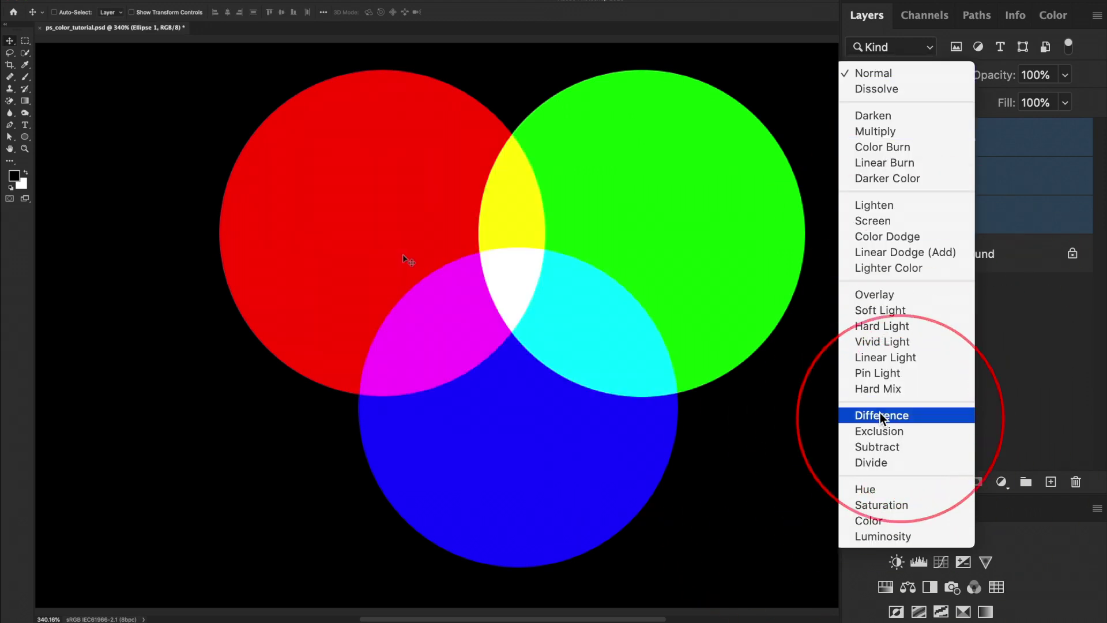
{"action": "left_click", "coordinate": [880, 413]}
{"action": "left_click_drag", "start_coordinate": [411, 247], "coordinate": [470, 255]}
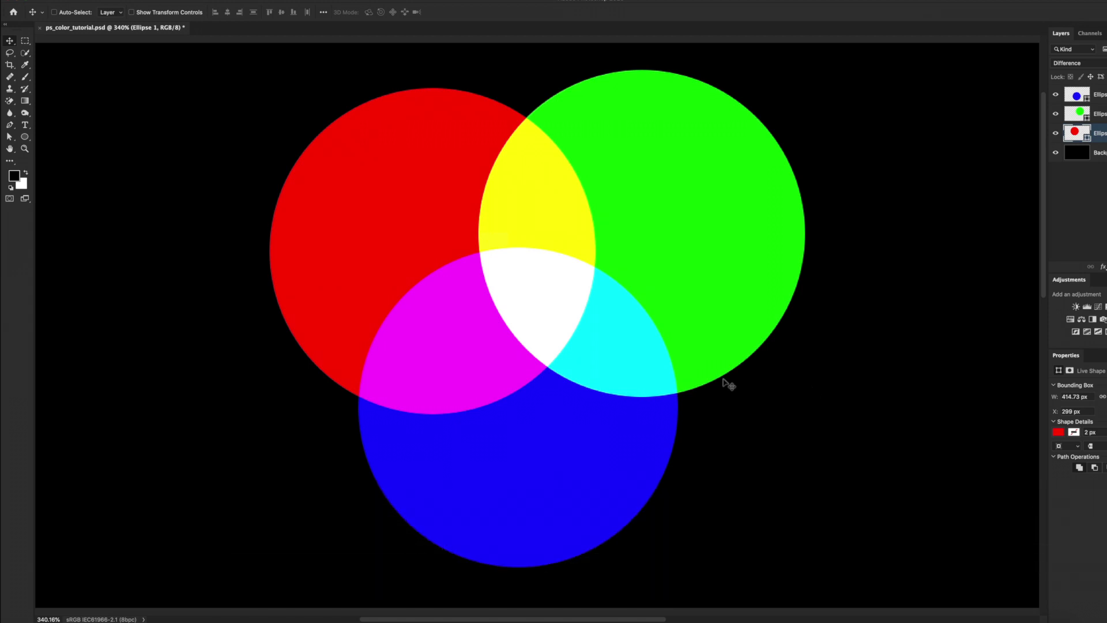
Step: Invert the Background layer from black to white
{"action": "left_click", "coordinate": [1079, 154]}
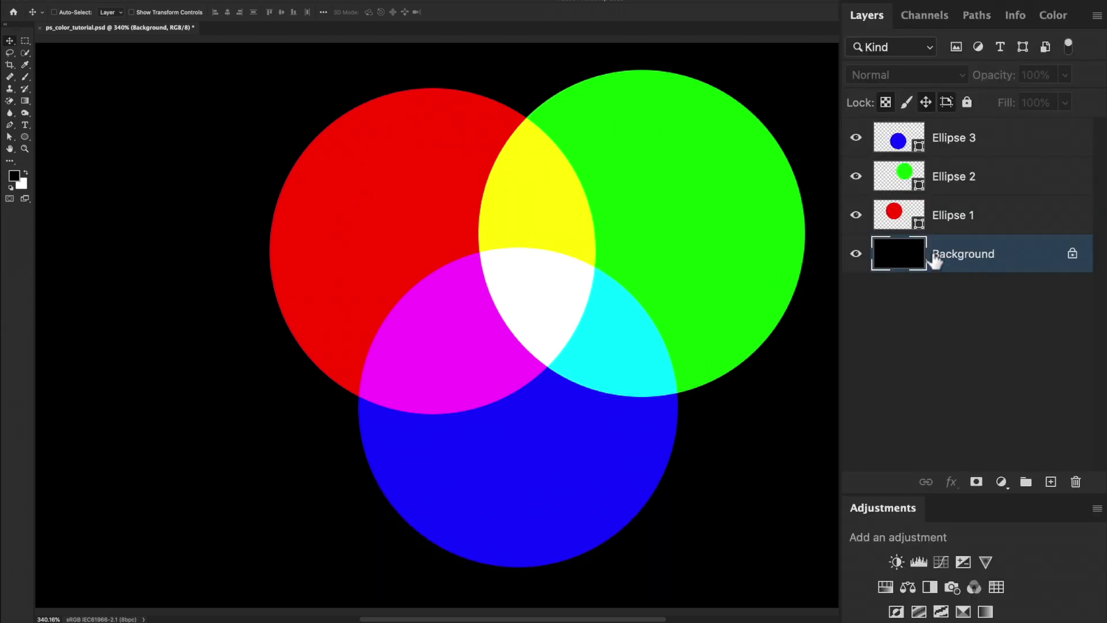
{"action": "key", "text": "super"}
{"action": "key", "text": "super+i"}
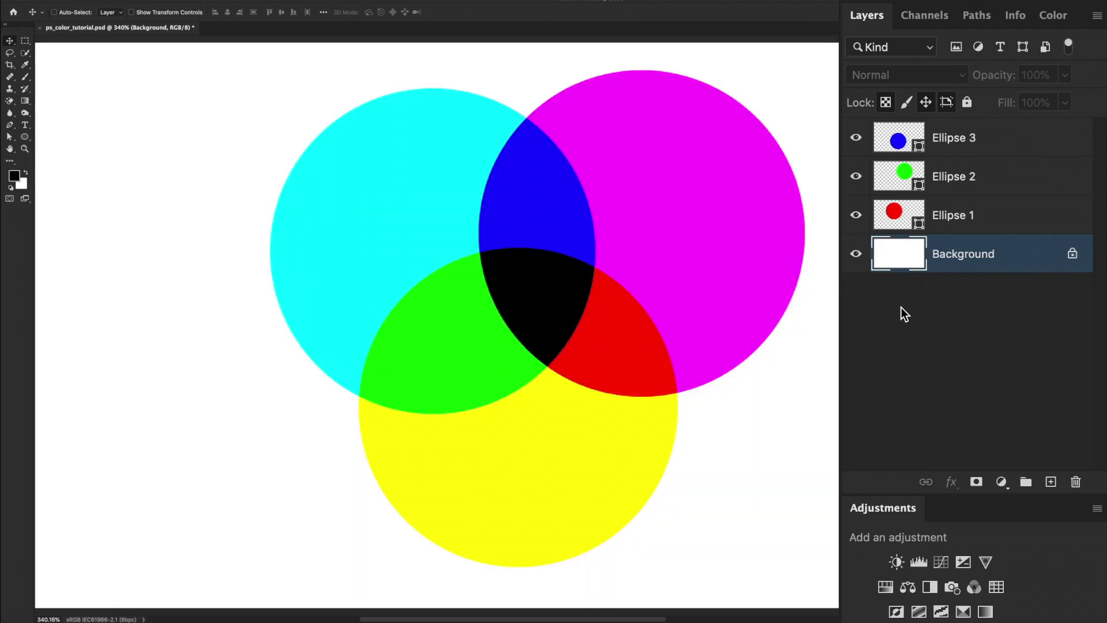
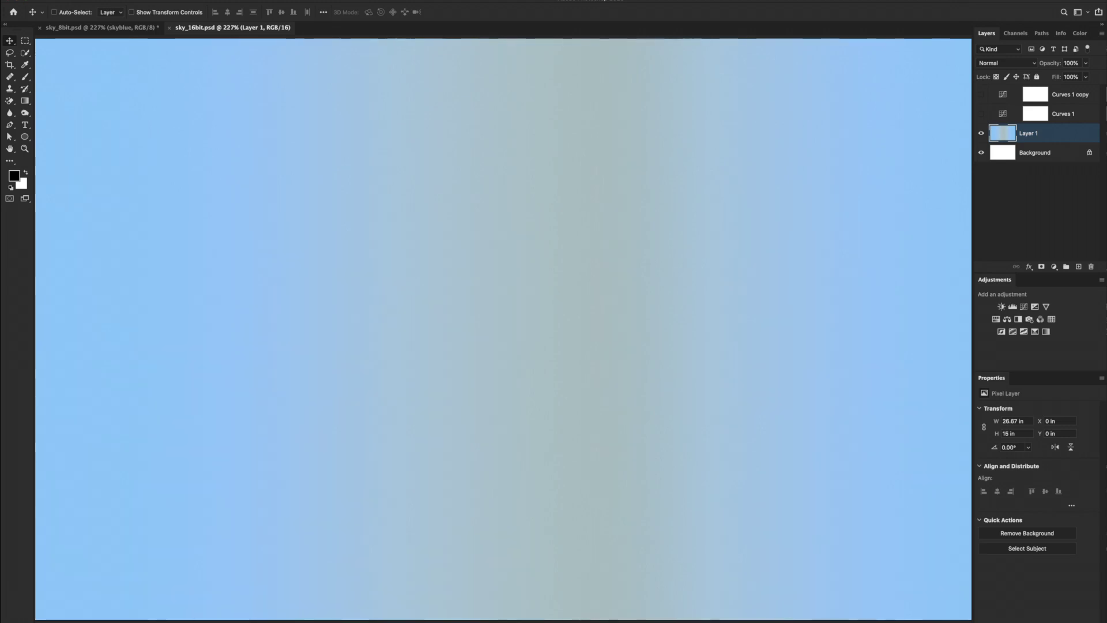
Step: In sky_8bit.psd, inspect the Curves 1 adjustment and make both the Curves 1 and Curves 1 copy layers visible
{"action": "left_click", "coordinate": [101, 29]}
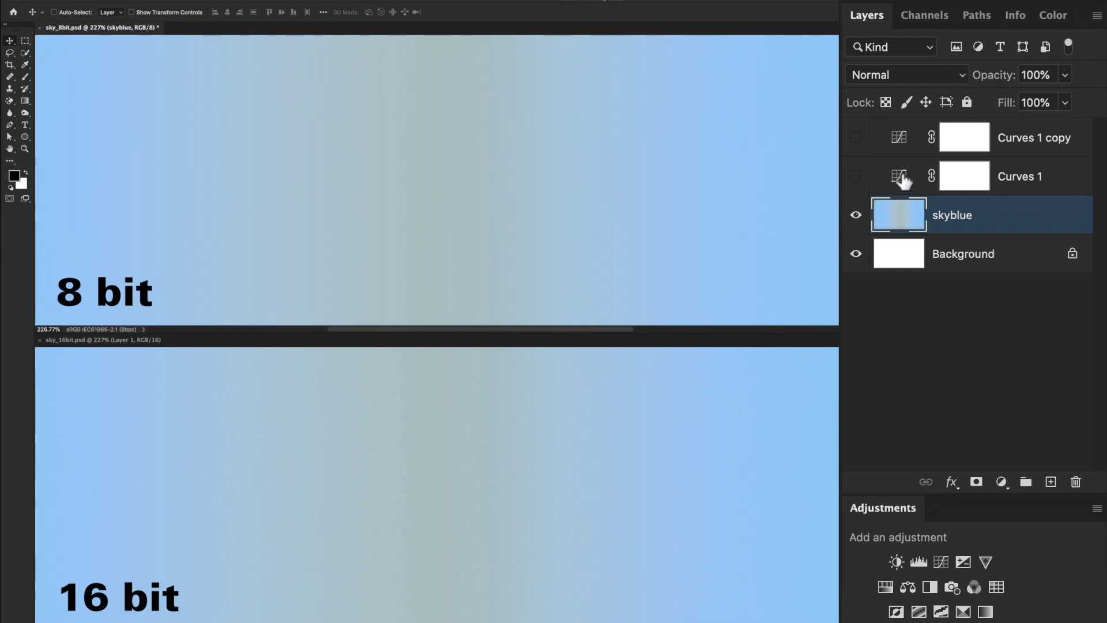
{"action": "left_click", "coordinate": [877, 184]}
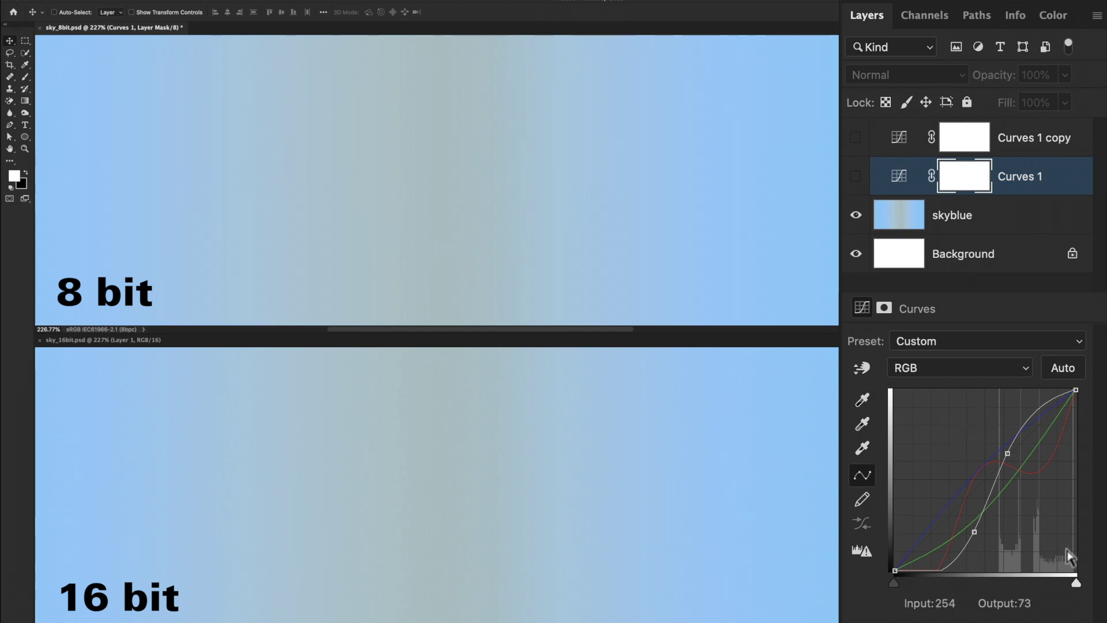
{"action": "left_click", "coordinate": [856, 179]}
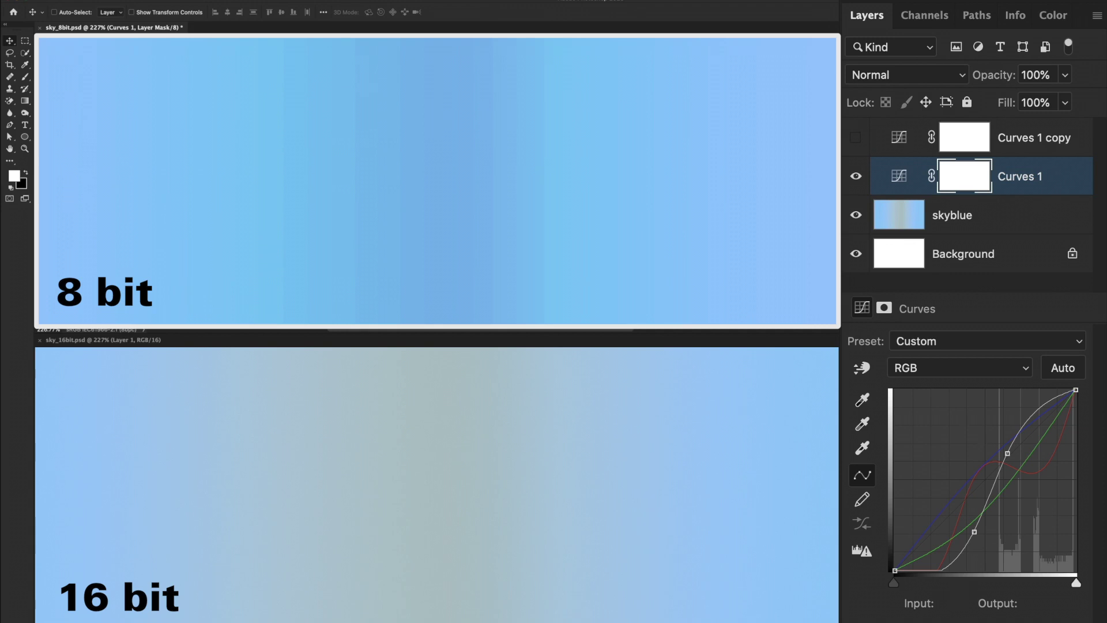
{"action": "left_click", "coordinate": [857, 139]}
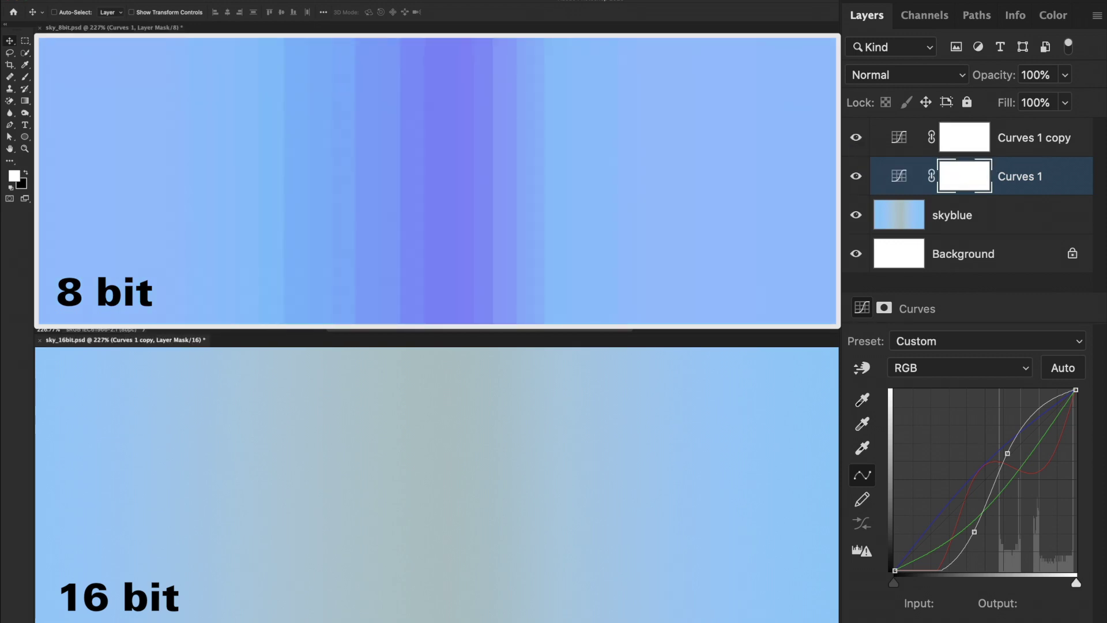
Step: Switch to sky_16bit.psd and make its Curves 1 and Curves 1 copy layers visible
{"action": "key", "text": "ctrl+Tab"}
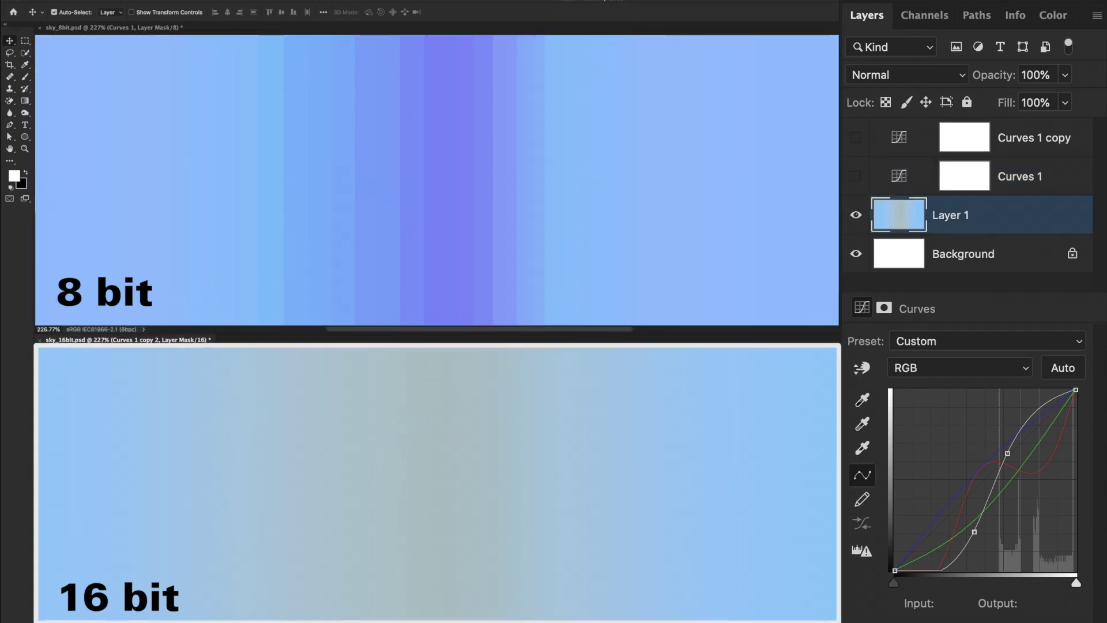
{"action": "left_click", "coordinate": [857, 177]}
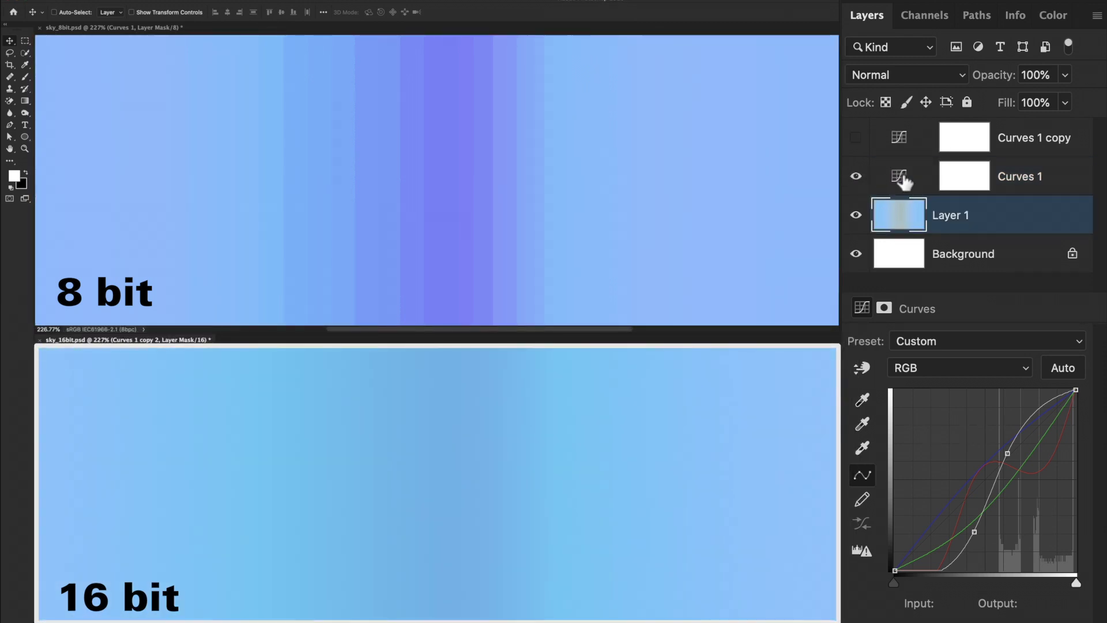
{"action": "left_click", "coordinate": [903, 178]}
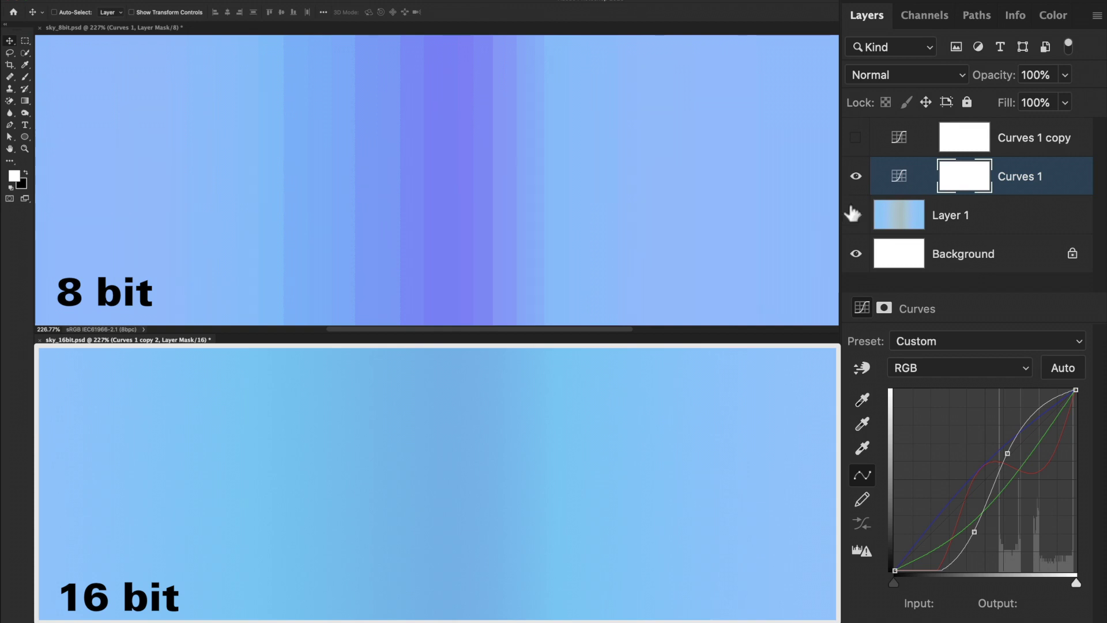
{"action": "left_click", "coordinate": [857, 139]}
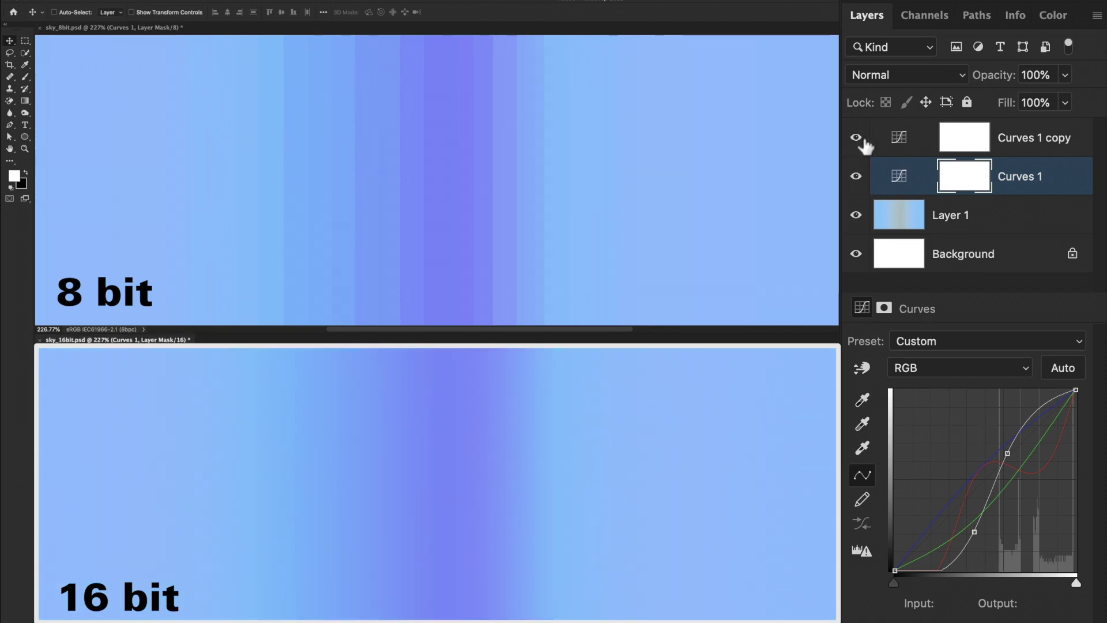
Step: Duplicate the Curves 1 copy adjustment layer in sky_16bit.psd
{"action": "left_click", "coordinate": [898, 142]}
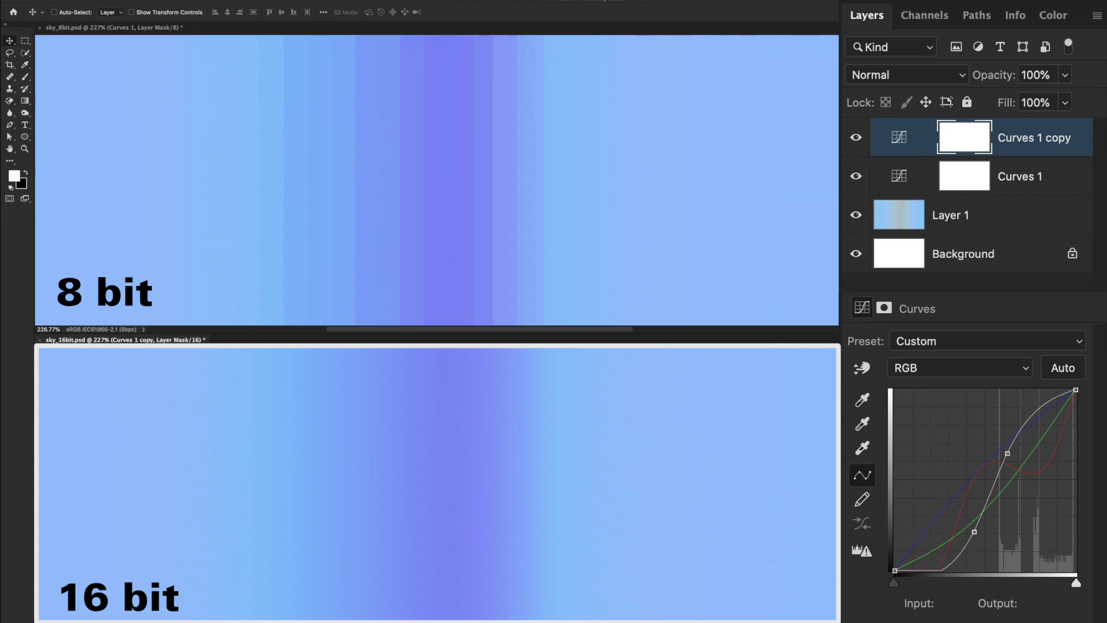
{"action": "key", "text": "super+j"}
{"action": "key", "text": "super"}
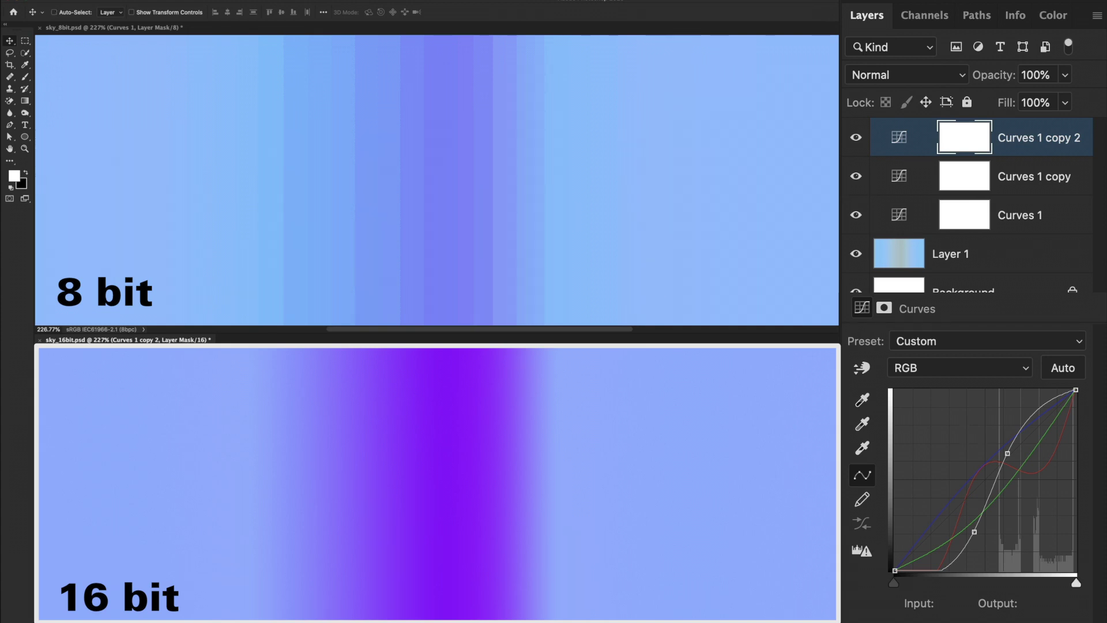
Step: Switch to sky_8bit.psd and duplicate its Curves 1 copy adjustment layer
{"action": "key", "text": "ctrl+Tab"}
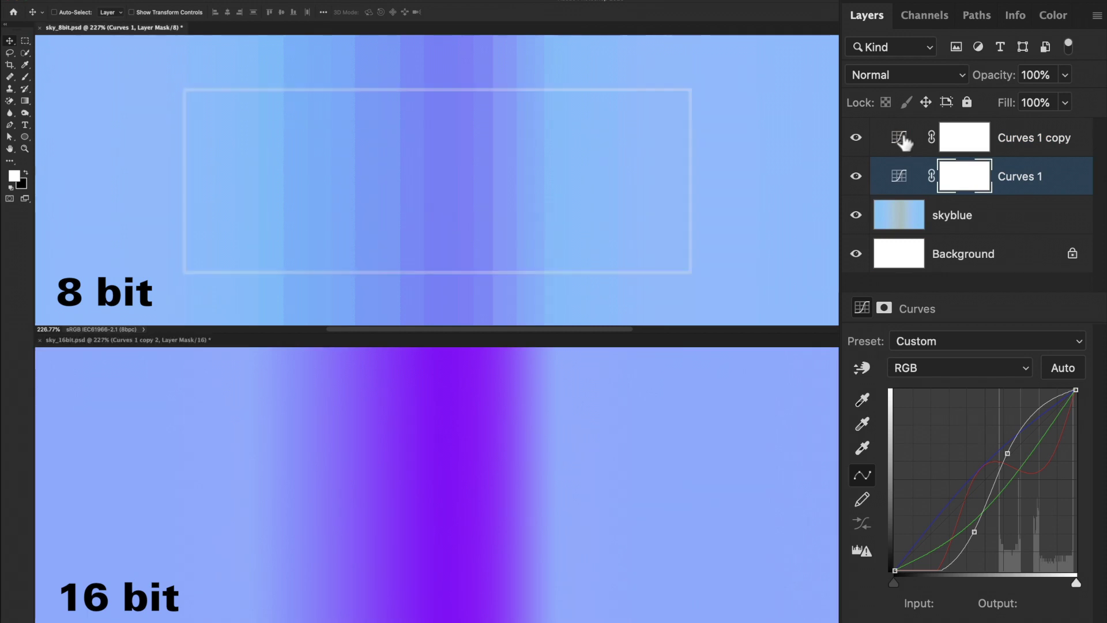
{"action": "left_click", "coordinate": [905, 141]}
{"action": "key", "text": "super"}
{"action": "key", "text": "super+j"}
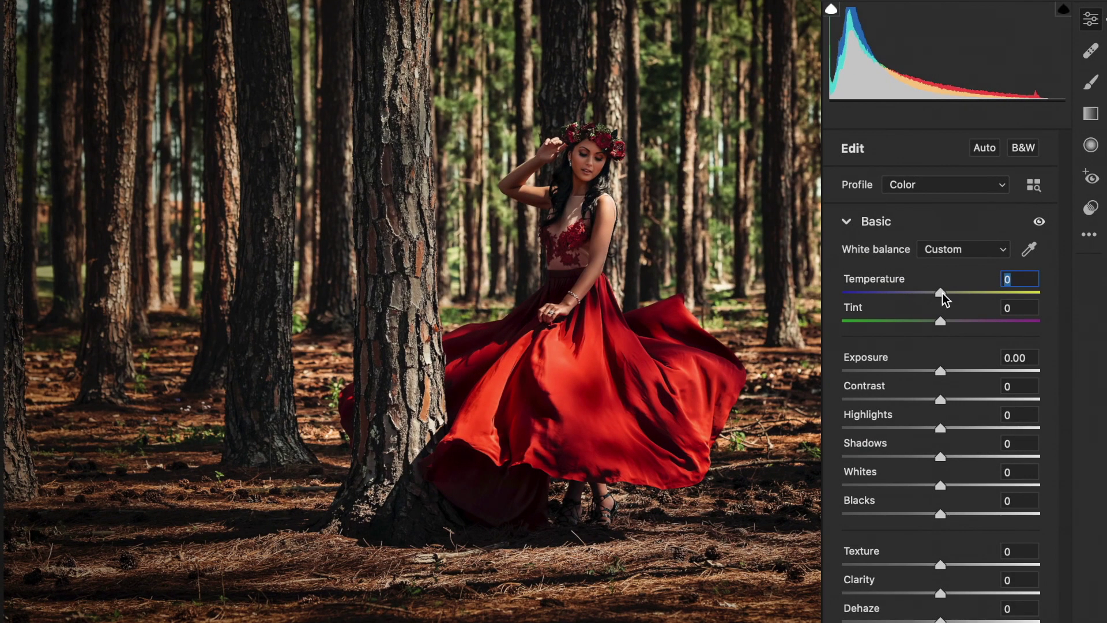
Step: Try a cooler Temperature of -52 and a greener Tint on the forest portrait, resetting each to 0
{"action": "left_click_drag", "start_coordinate": [941, 292], "coordinate": [888, 299]}
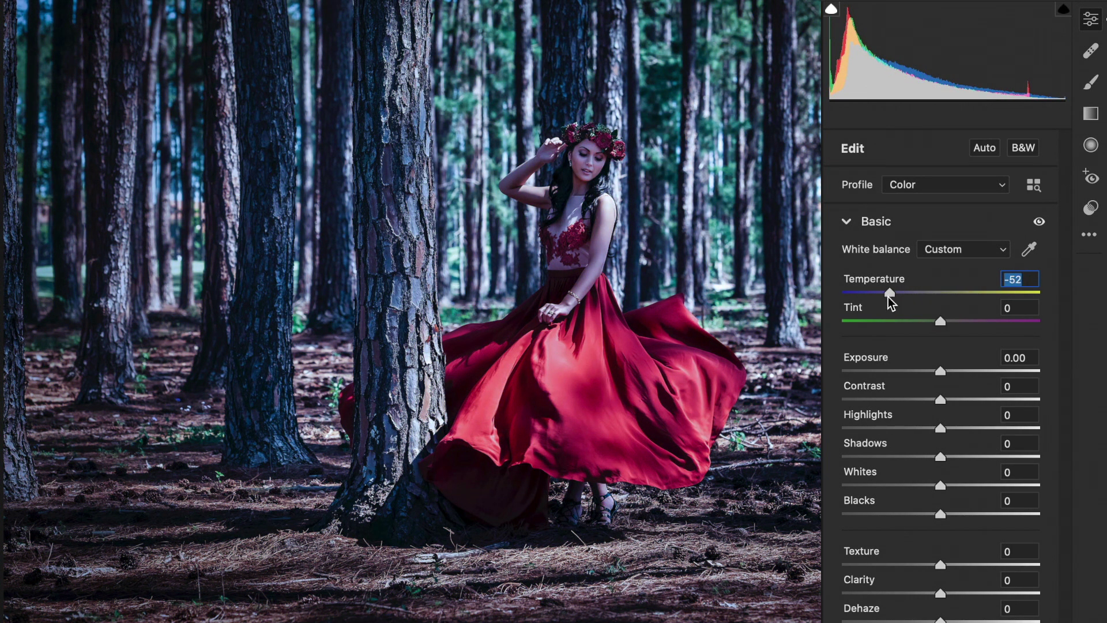
{"action": "double_click", "coordinate": [889, 296]}
{"action": "left_click_drag", "start_coordinate": [940, 321], "coordinate": [907, 321]}
{"action": "double_click", "coordinate": [905, 321]}
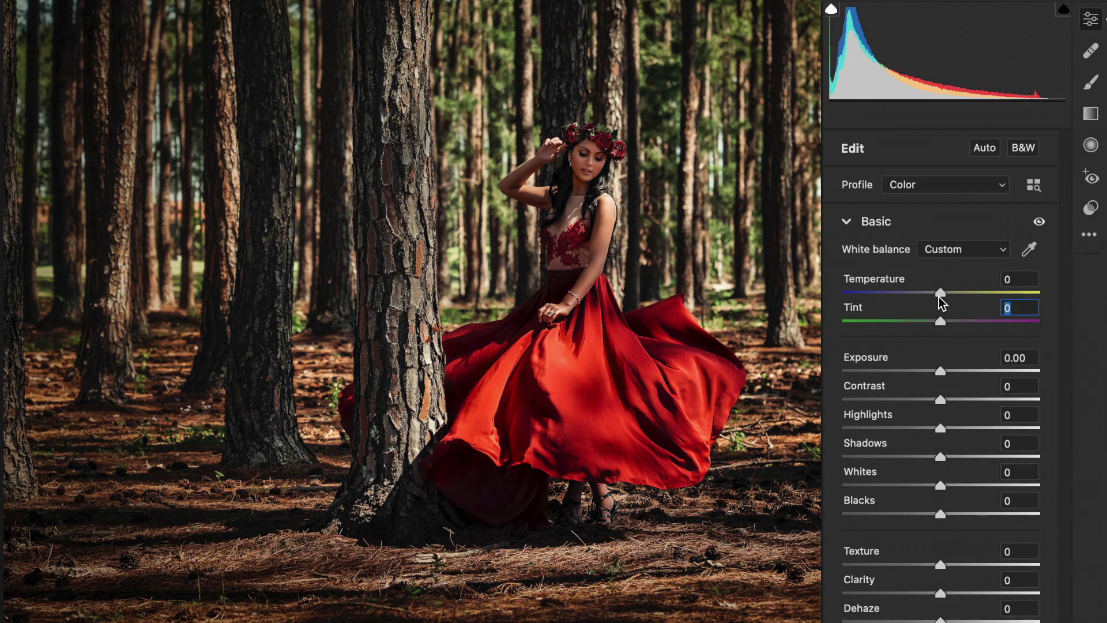
{"action": "left_click_drag", "start_coordinate": [939, 295], "coordinate": [937, 319]}
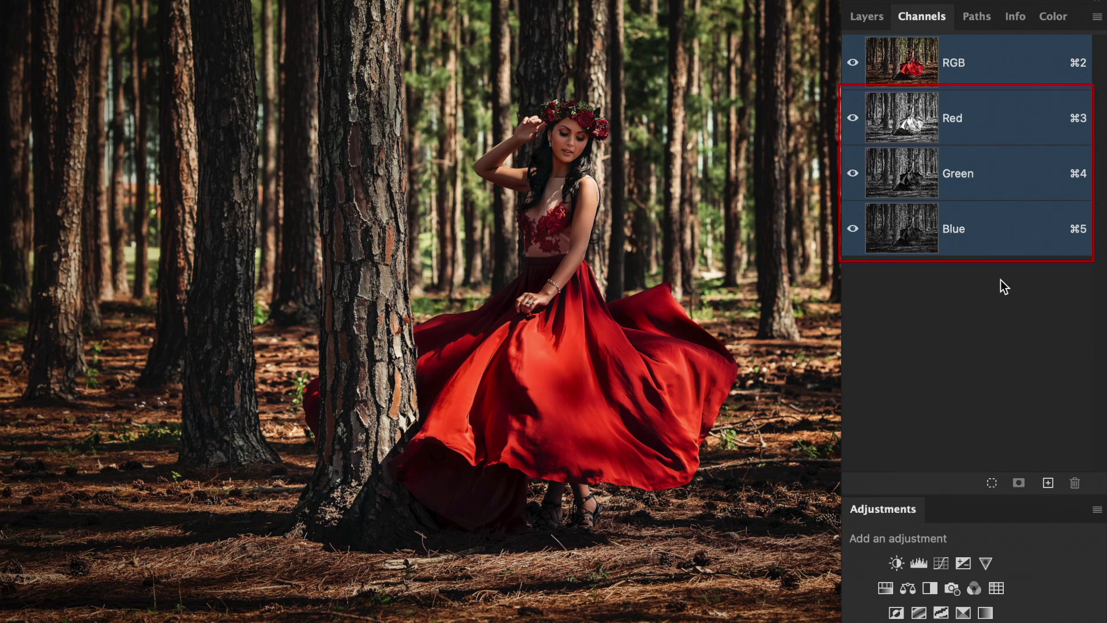
Step: View the portrait's Red, Green and Blue channels one at a time and return to the RGB composite
{"action": "left_click", "coordinate": [990, 118]}
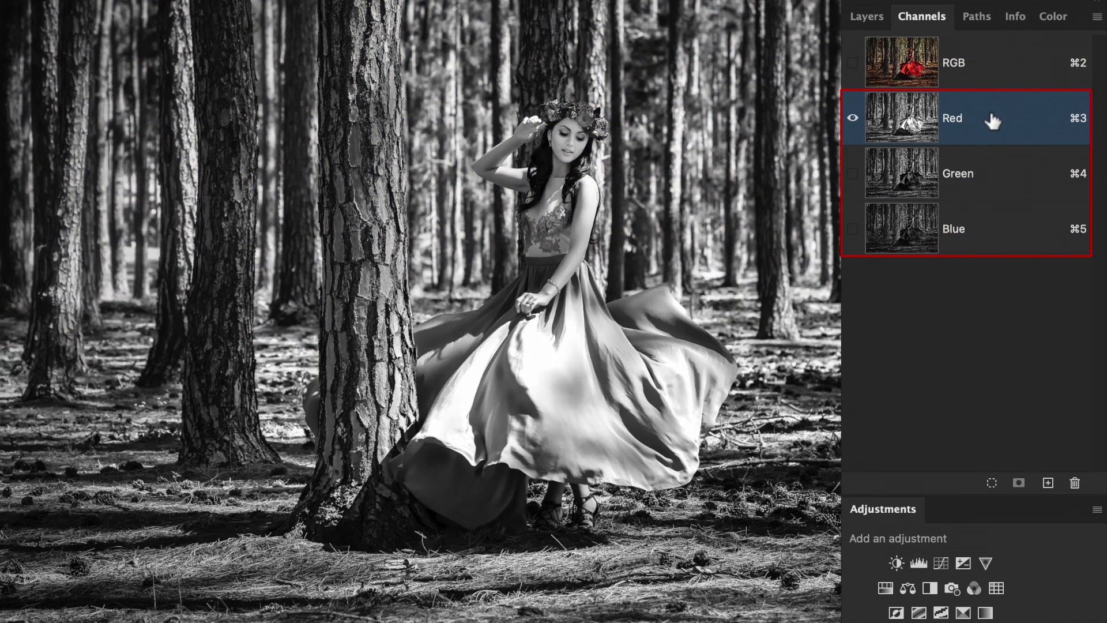
{"action": "left_click", "coordinate": [1003, 180]}
{"action": "left_click", "coordinate": [1001, 234]}
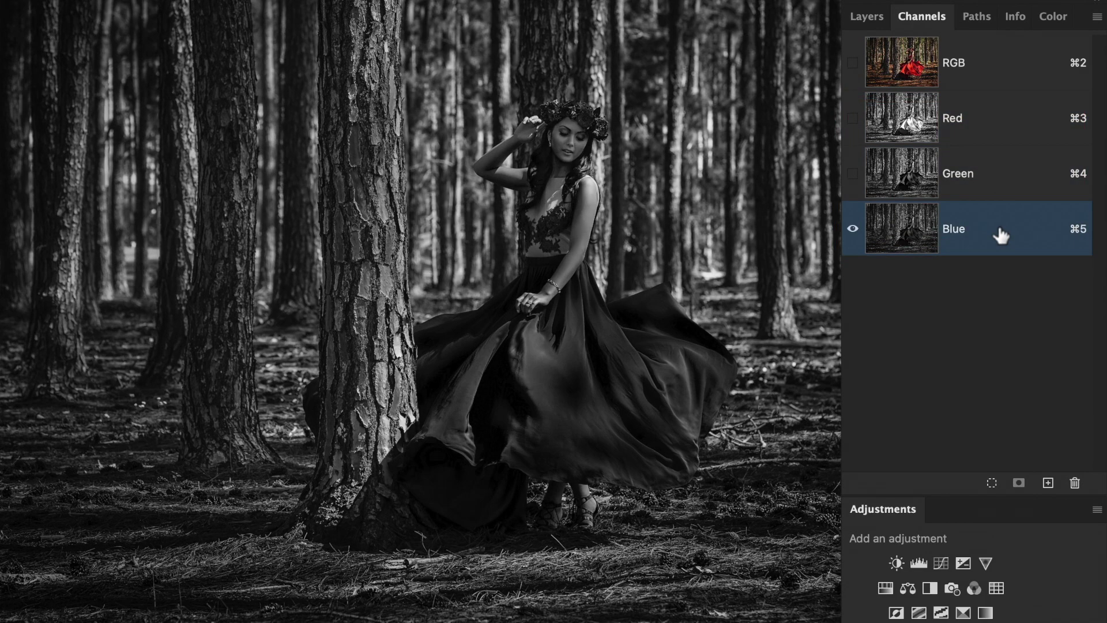
{"action": "left_click", "coordinate": [990, 59]}
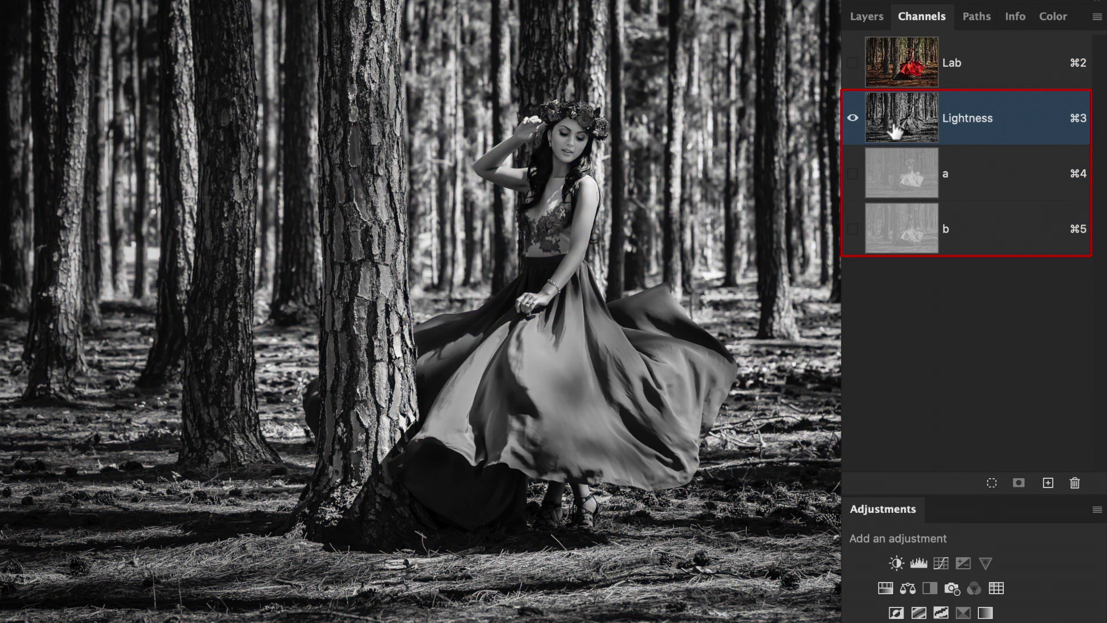
Step: View the a and b channels of the Lab version individually and return to the Lab composite
{"action": "left_click", "coordinate": [900, 180]}
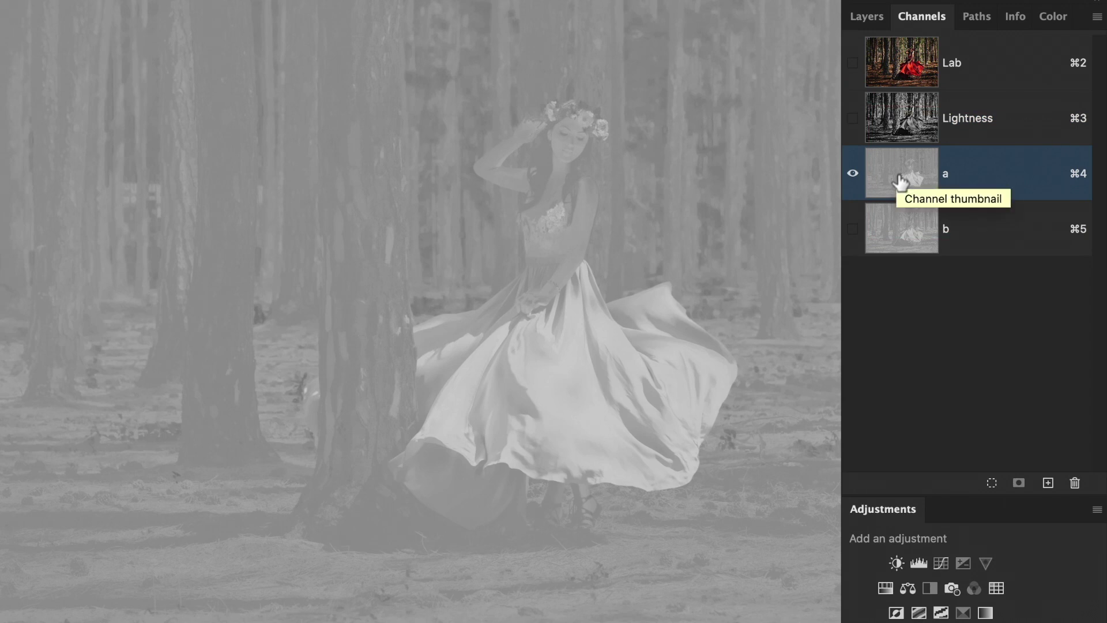
{"action": "left_click", "coordinate": [898, 237]}
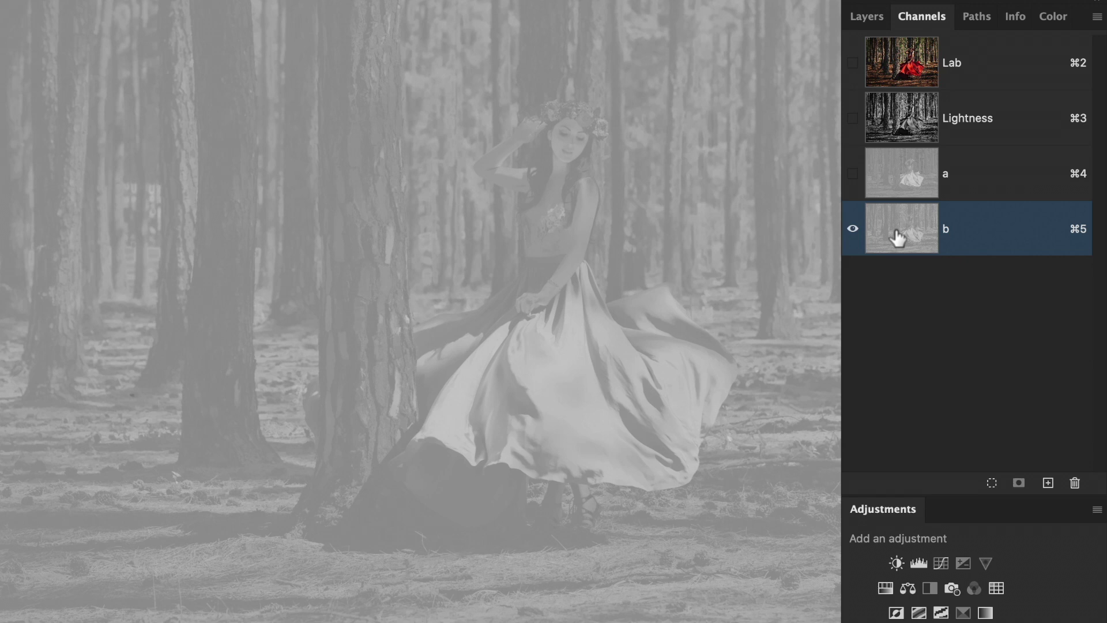
{"action": "left_click", "coordinate": [906, 59]}
Step: Add a Curves adjustment layer above the Background layer of the Lab portrait
{"action": "left_click", "coordinate": [869, 16]}
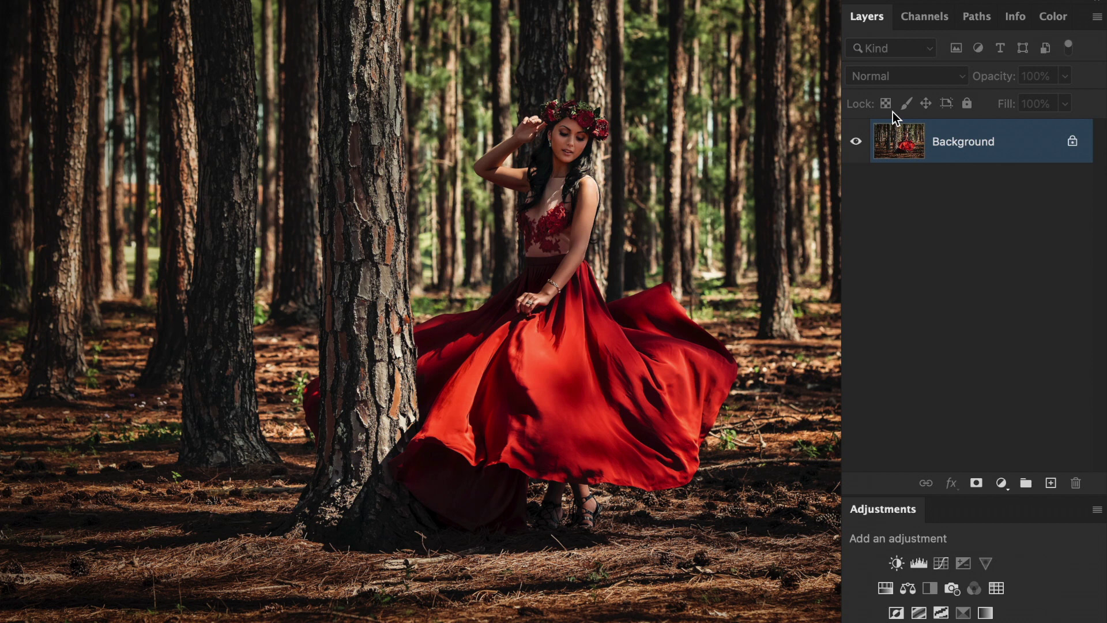
{"action": "key", "text": "ctrl+alt+m"}
{"action": "key", "text": "Return"}
Step: Switch Curves through channel a to b, pull the b curve down to Input 28, Output -19, and drag the point back toward the centre
{"action": "left_click", "coordinate": [952, 372]}
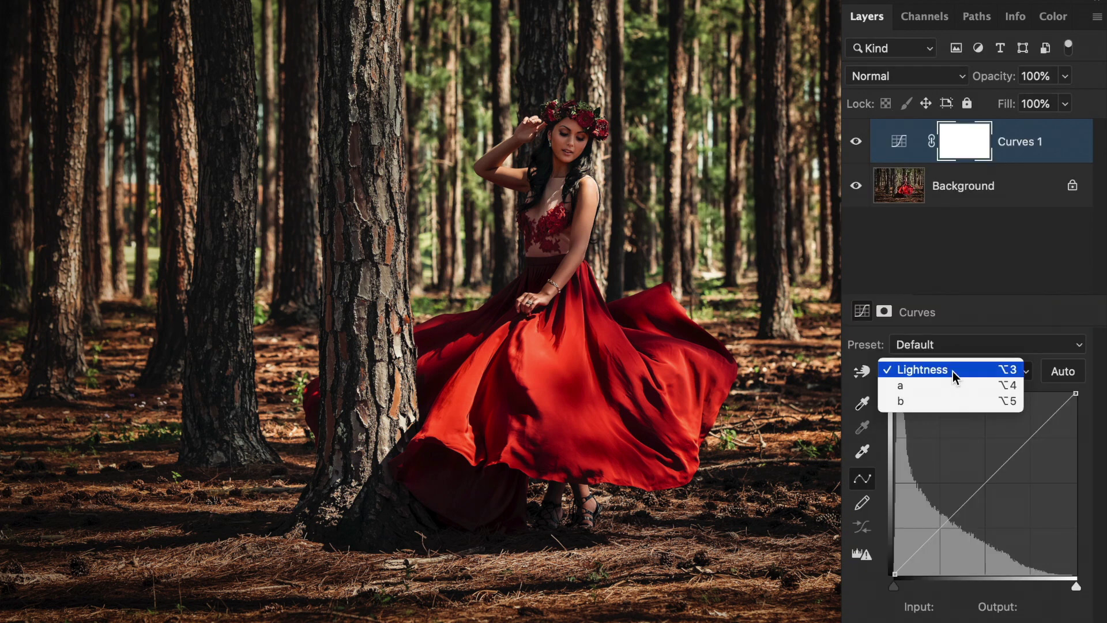
{"action": "left_click", "coordinate": [944, 384]}
{"action": "left_click", "coordinate": [942, 380]}
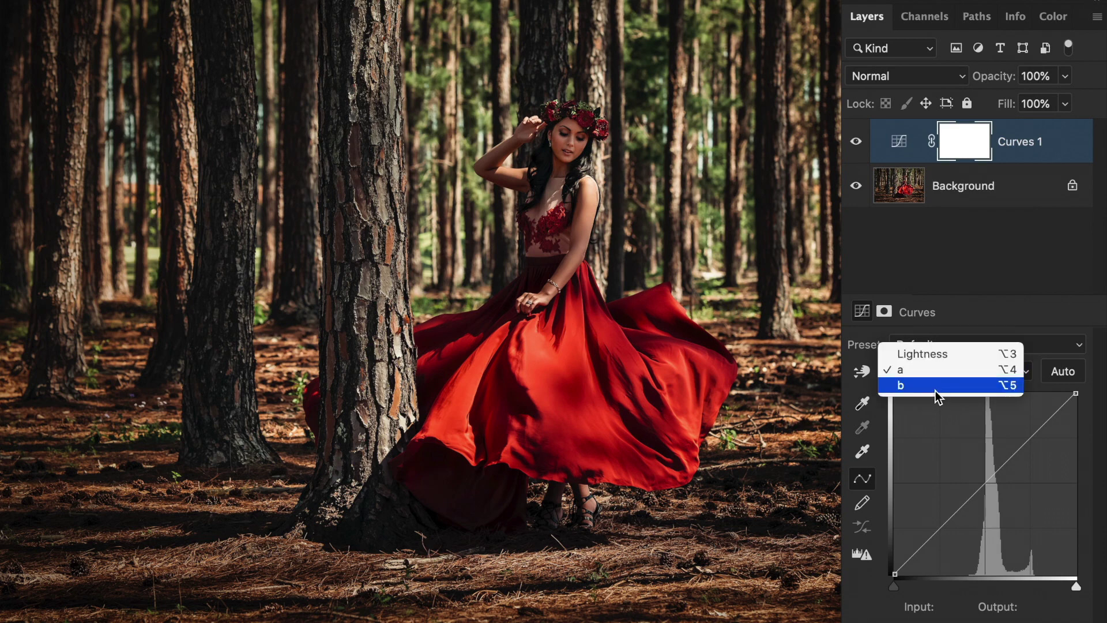
{"action": "left_click", "coordinate": [935, 390]}
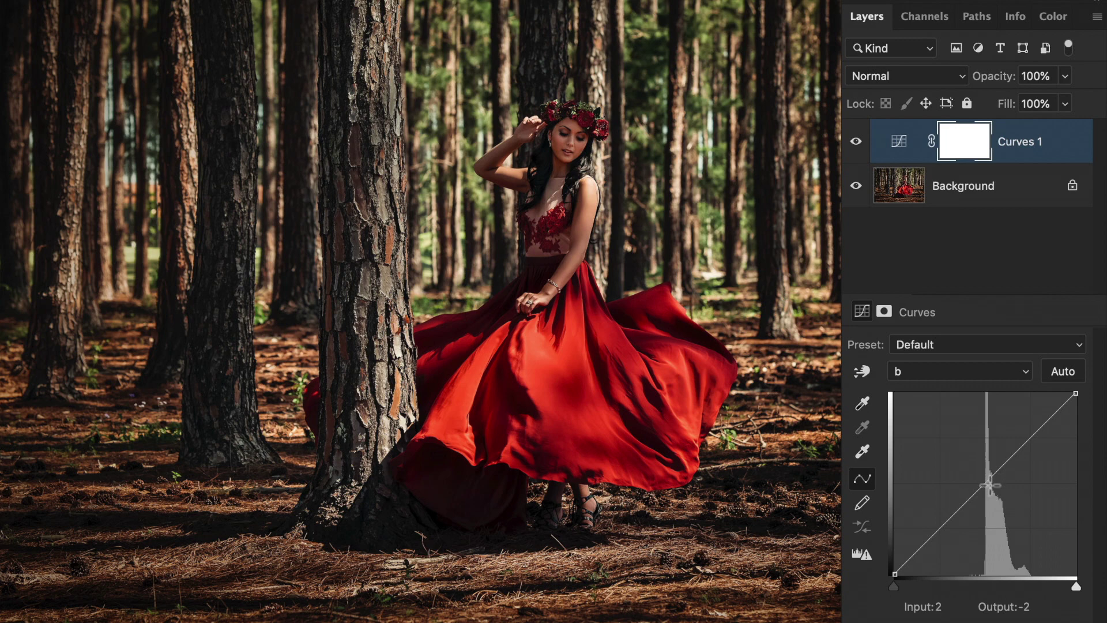
{"action": "mouse_move", "coordinate": [990, 487]}
{"action": "left_mouse_down"}
{"action": "mouse_move", "coordinate": [965, 466]}
{"action": "mouse_move", "coordinate": [1007, 498]}
{"action": "left_mouse_up"}
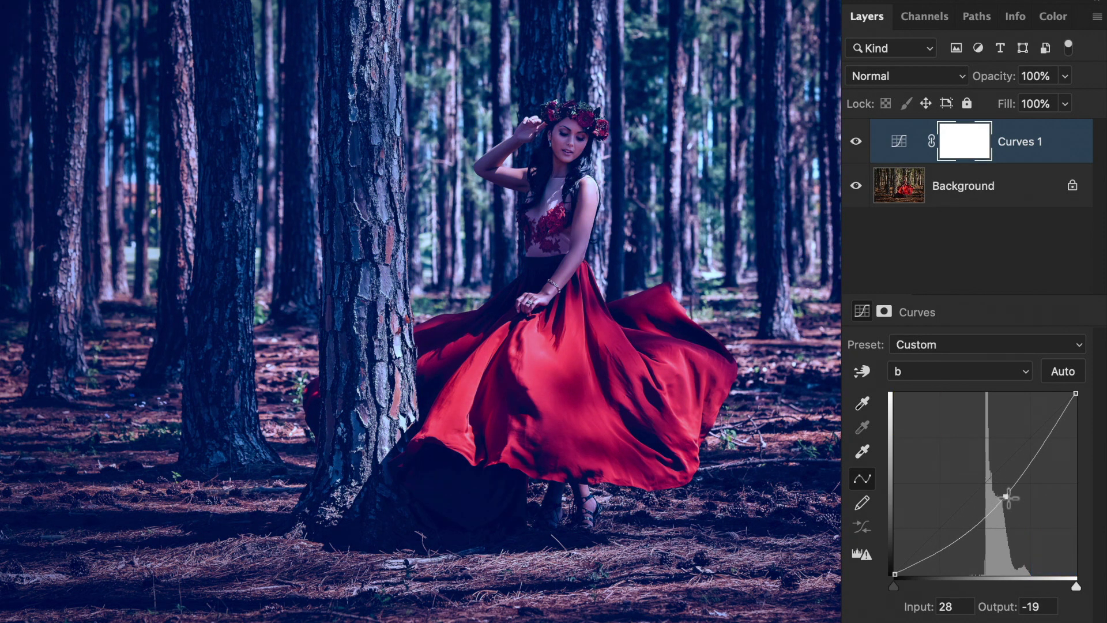
{"action": "left_click_drag", "start_coordinate": [1006, 497], "coordinate": [989, 486]}
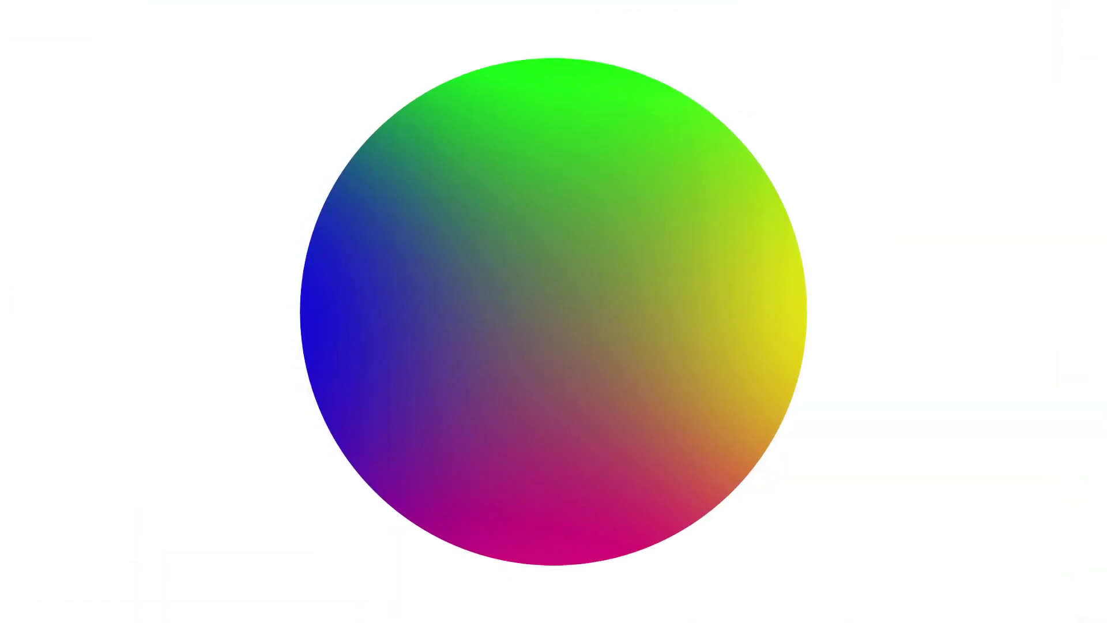